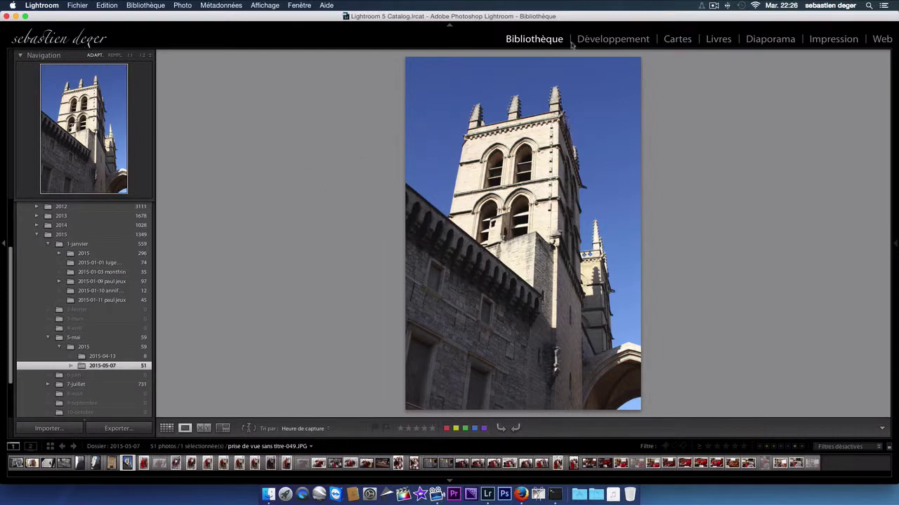
- In Develop, crop the tower photo tighter from the bottom-right corner and shift the image upward
click(596, 39)
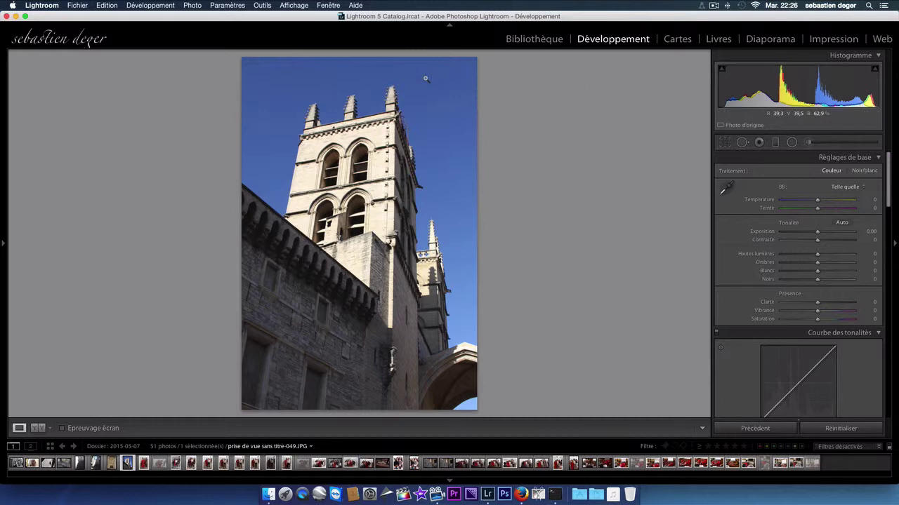
click(724, 143)
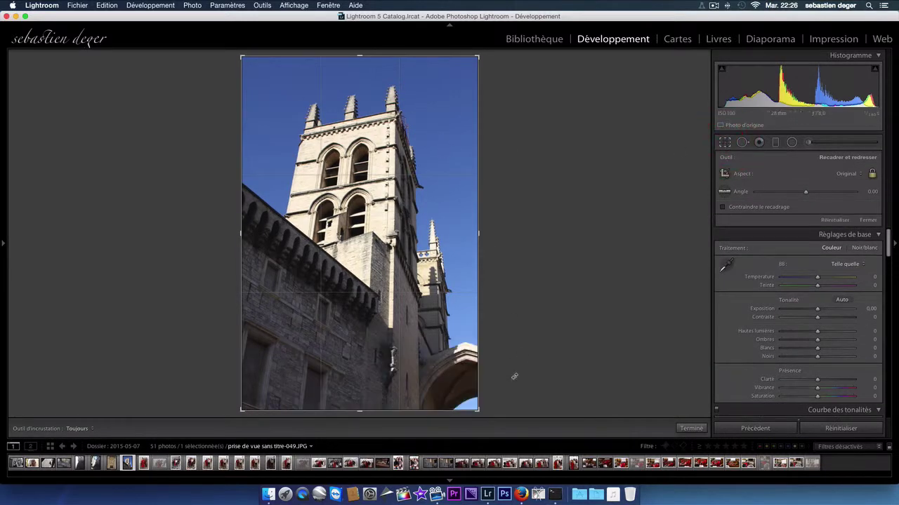
drag(478, 410, 457, 383)
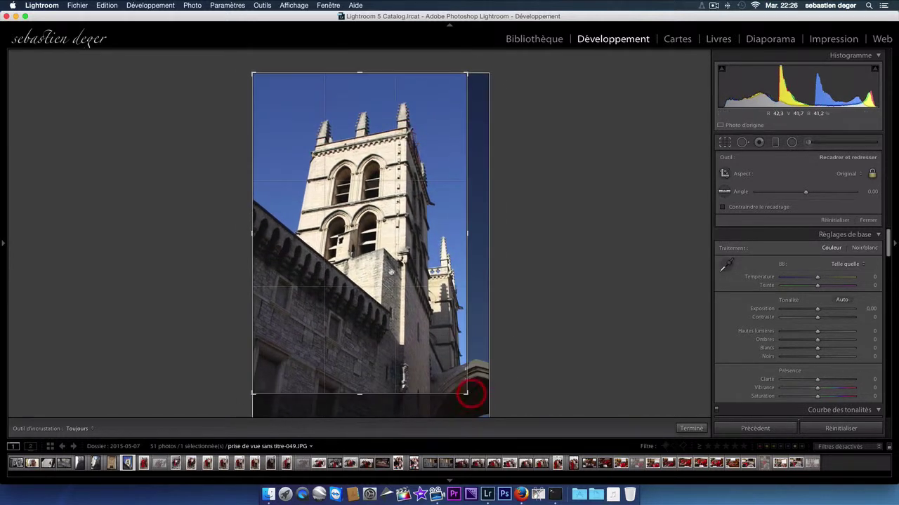
drag(436, 282, 477, 254)
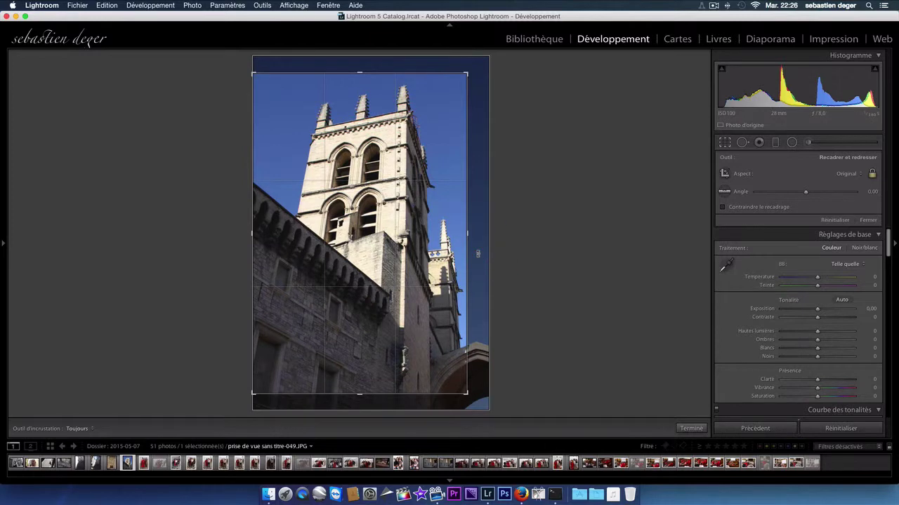
key(Return)
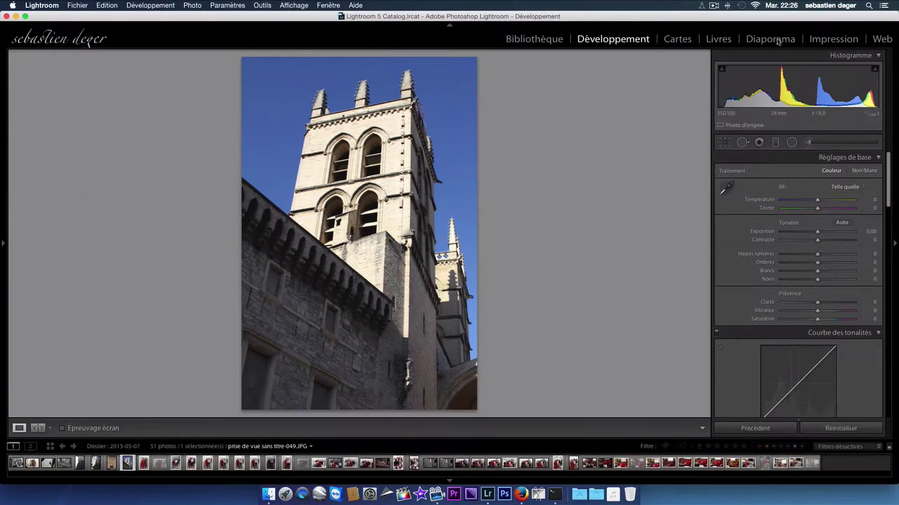
- Set Temperature +4, Contrast +26, Highlights −100, Shadows +41, Whites +15, Clarity +66, with Exposure reset
click(874, 68)
drag(817, 201, 818, 204)
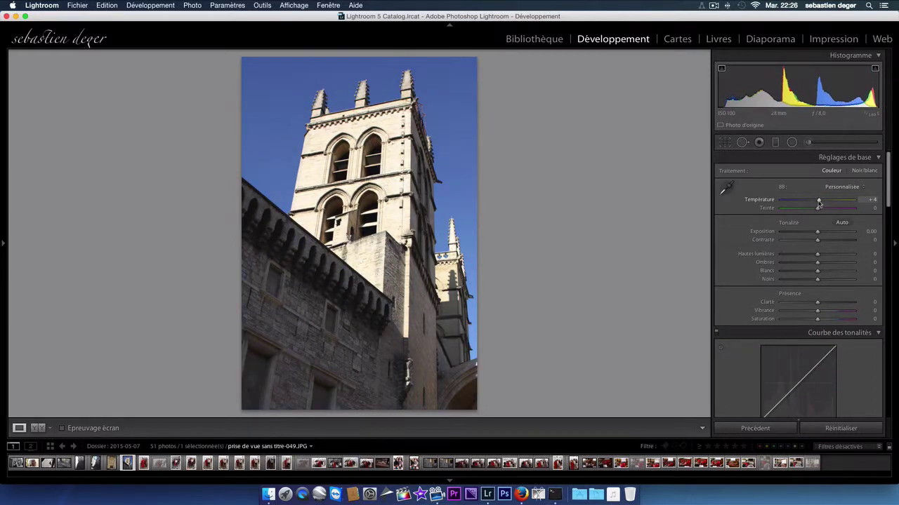
click(818, 203)
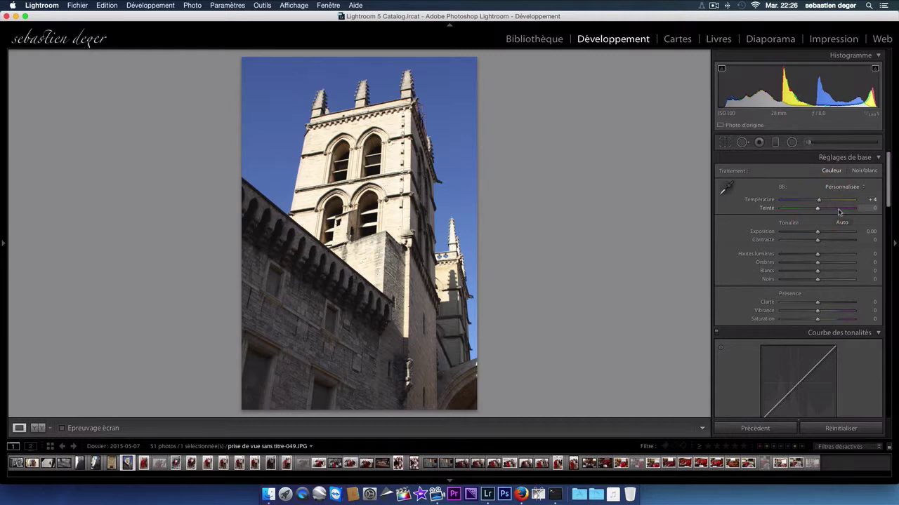
drag(819, 236, 818, 236)
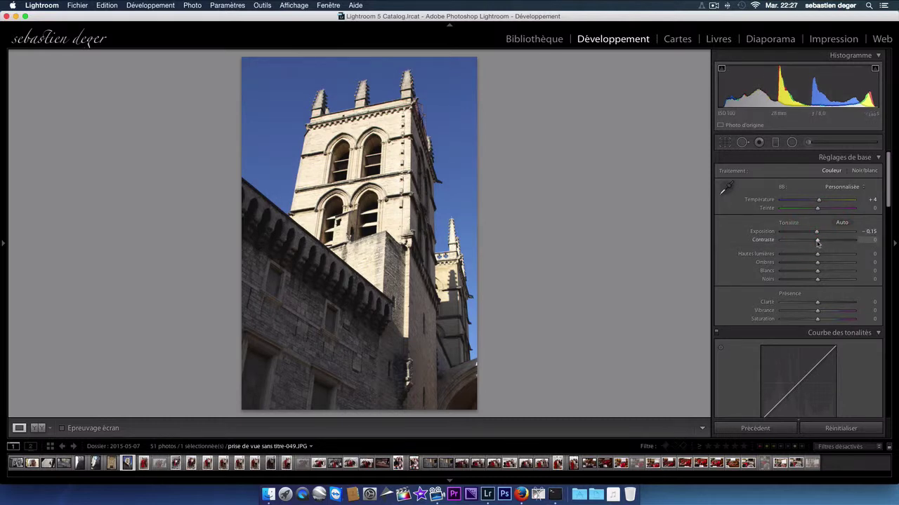
mouse_move(818, 244)
mouse_down()
mouse_move(827, 244)
mouse_move(779, 257)
mouse_up()
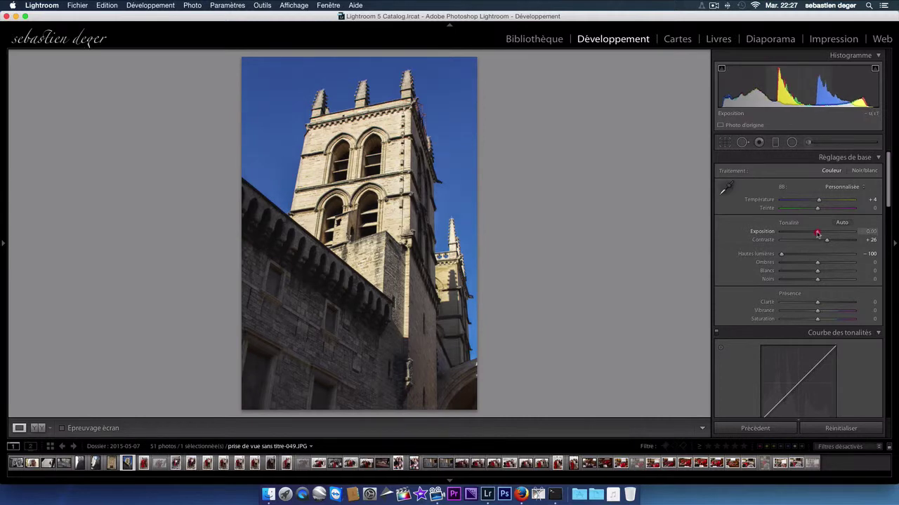
double_click(815, 232)
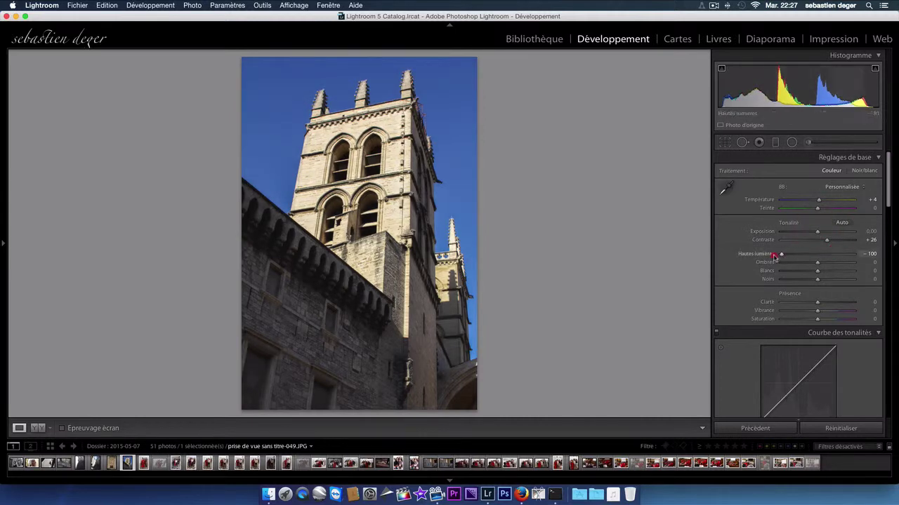
mouse_move(772, 260)
mouse_down()
mouse_move(848, 265)
mouse_move(802, 273)
mouse_move(824, 274)
mouse_move(828, 305)
mouse_move(843, 306)
mouse_up()
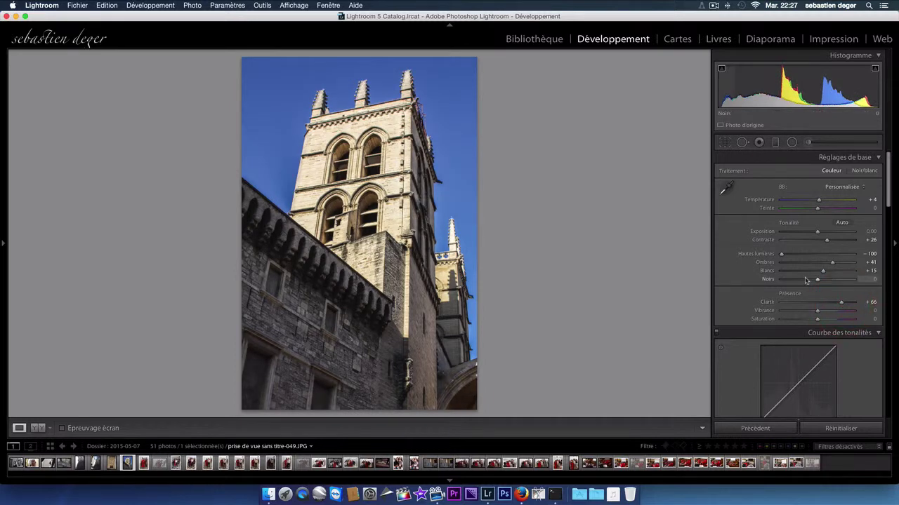
scroll(808, 282, down, 3)
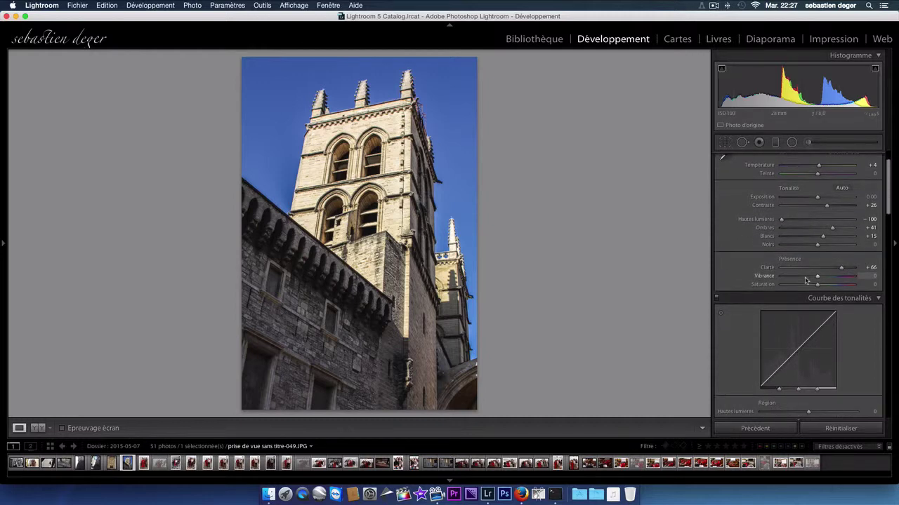
- Bend the tone curve into a slight S-curve with Lights −15 and Darks −3
scroll(821, 292, down, 2)
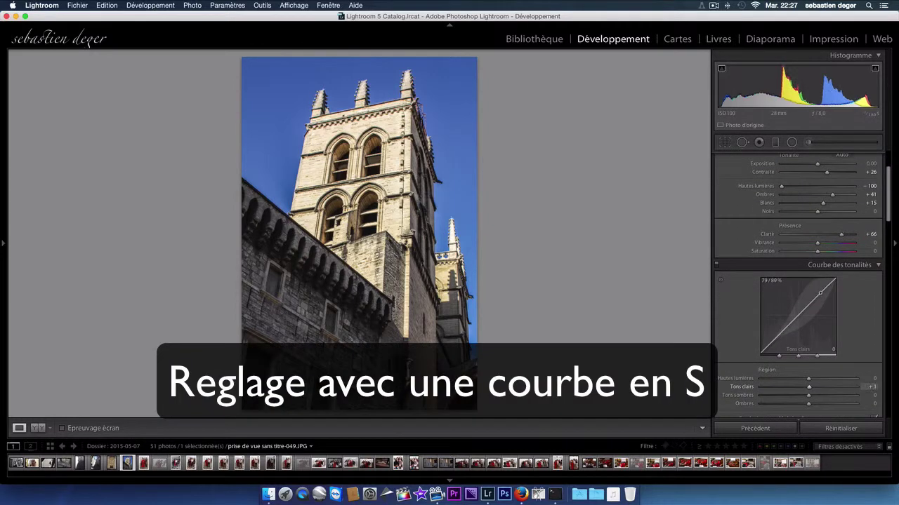
drag(820, 295, 818, 299)
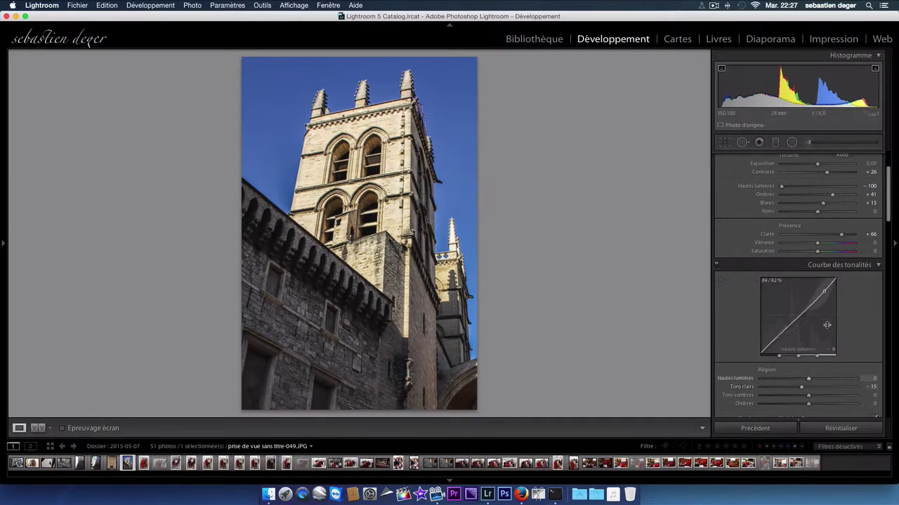
drag(780, 329, 782, 332)
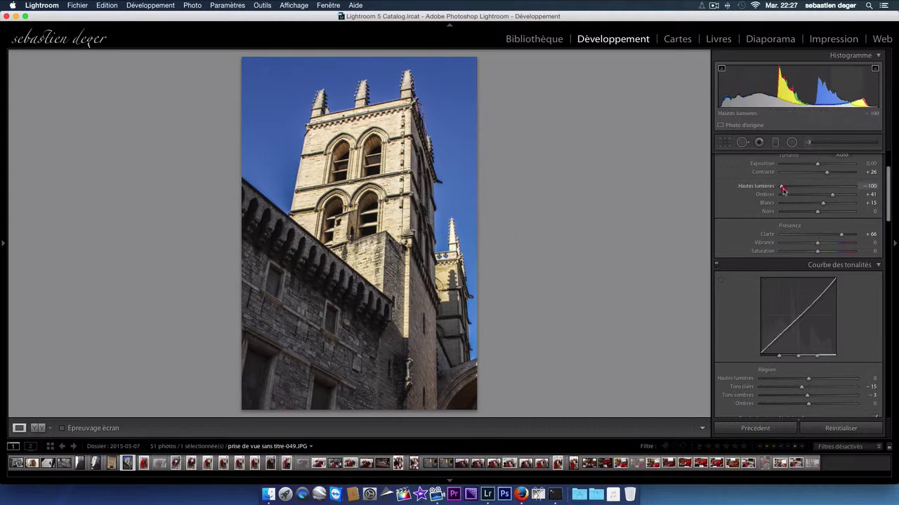
mouse_move(782, 186)
mouse_down()
mouse_move(818, 187)
mouse_move(778, 186)
mouse_up()
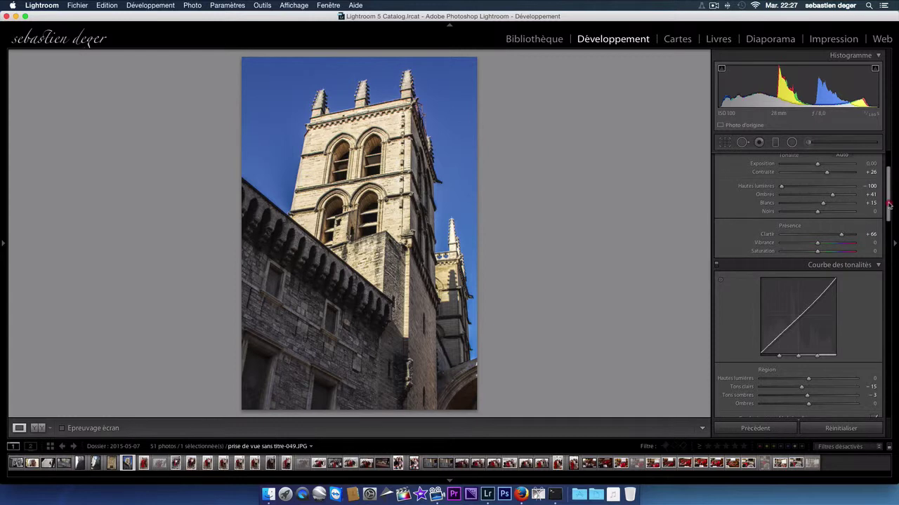
drag(889, 204, 889, 242)
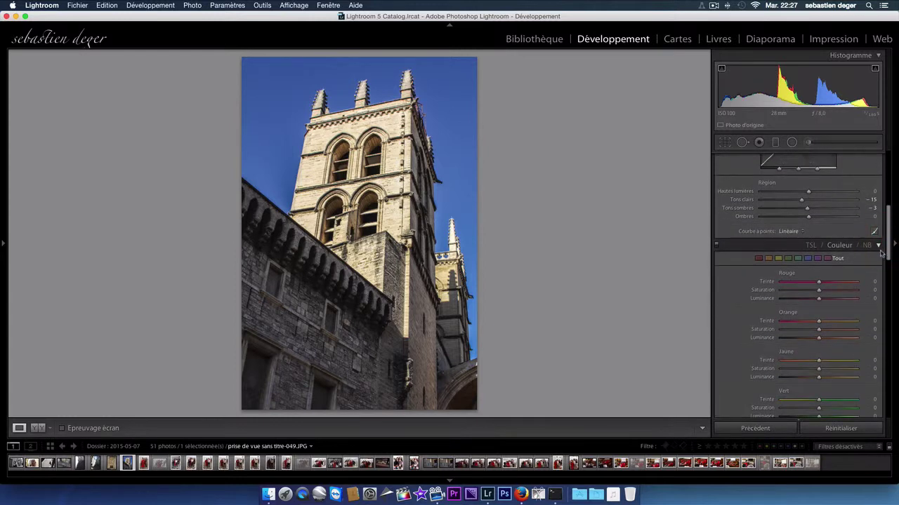
drag(889, 243, 889, 257)
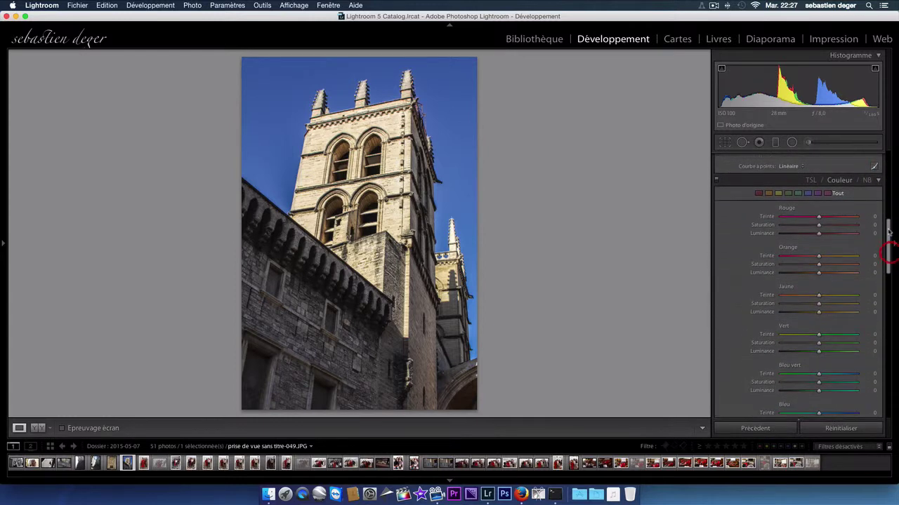
click(835, 181)
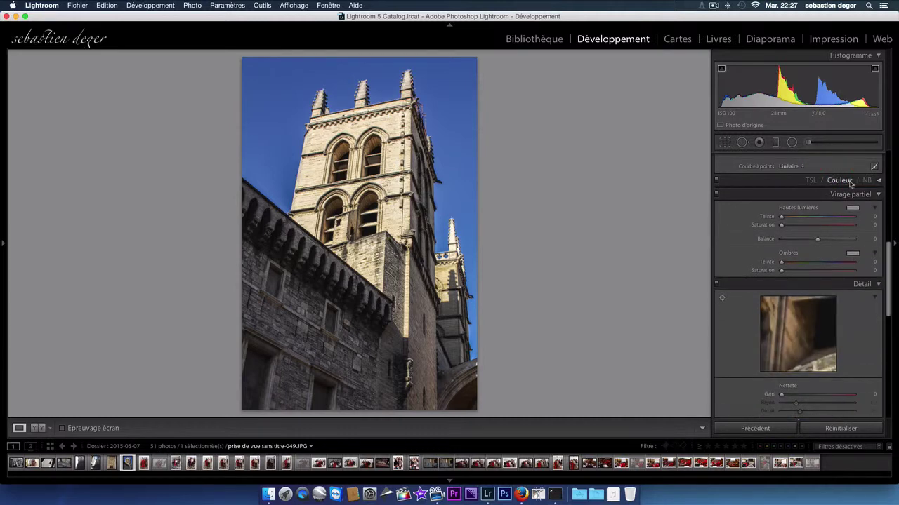
click(840, 180)
click(867, 158)
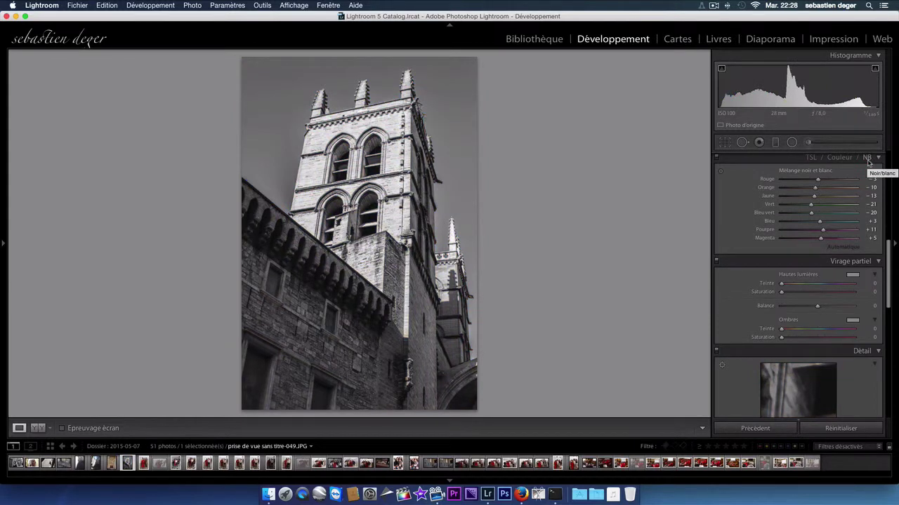
click(841, 158)
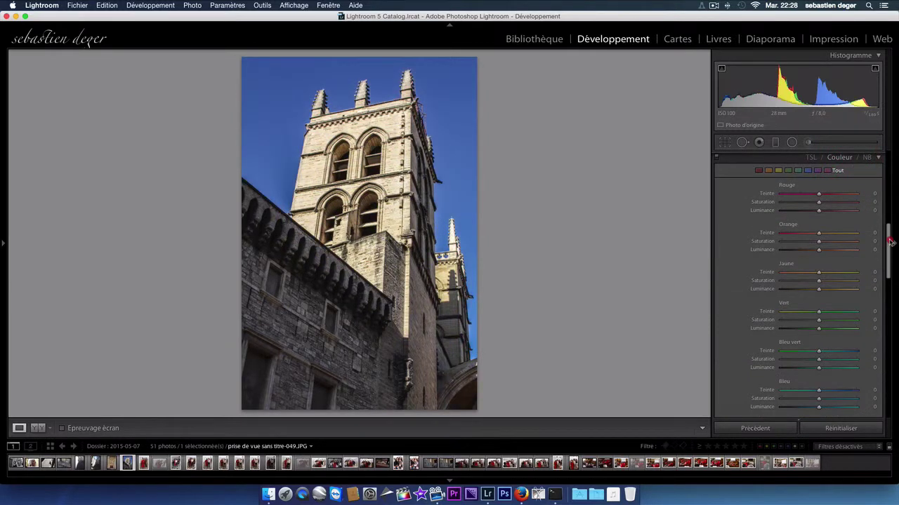
drag(889, 241, 889, 316)
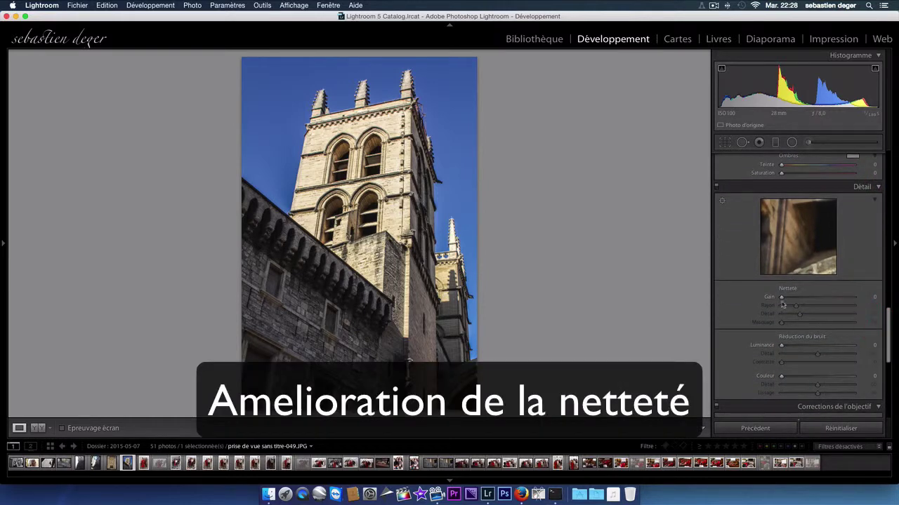
- Set sharpening to Amount 78, Radius 1.2, Detail 25 and Masking 66
drag(781, 297, 789, 298)
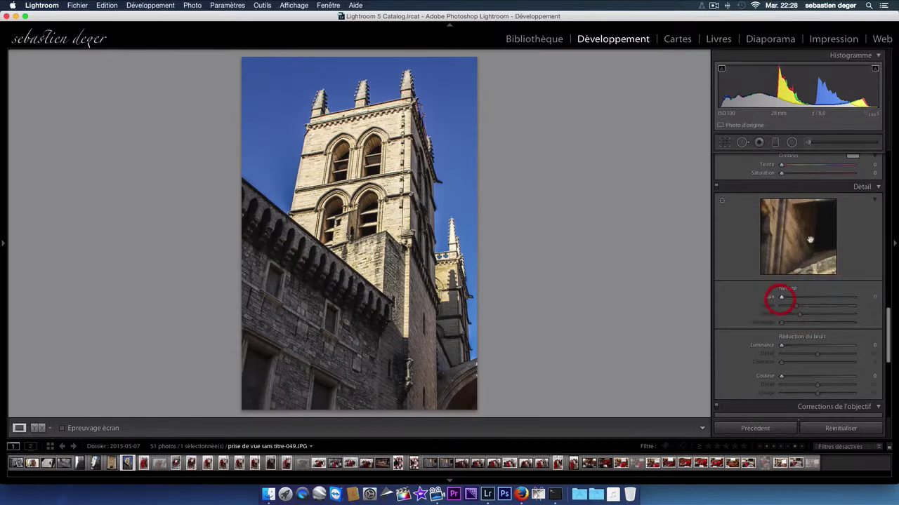
drag(788, 300, 819, 299)
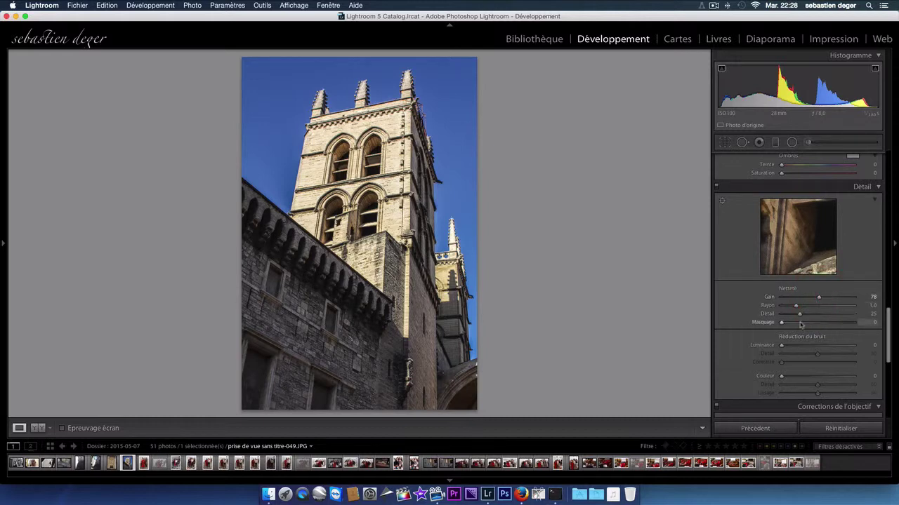
mouse_move(797, 309)
mouse_down()
mouse_move(813, 310)
mouse_move(801, 307)
mouse_up()
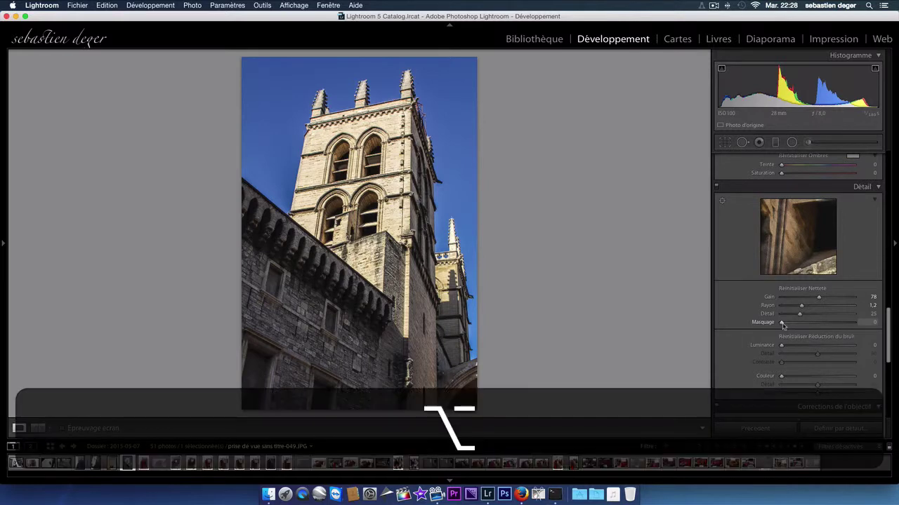
drag(782, 325, 831, 325)
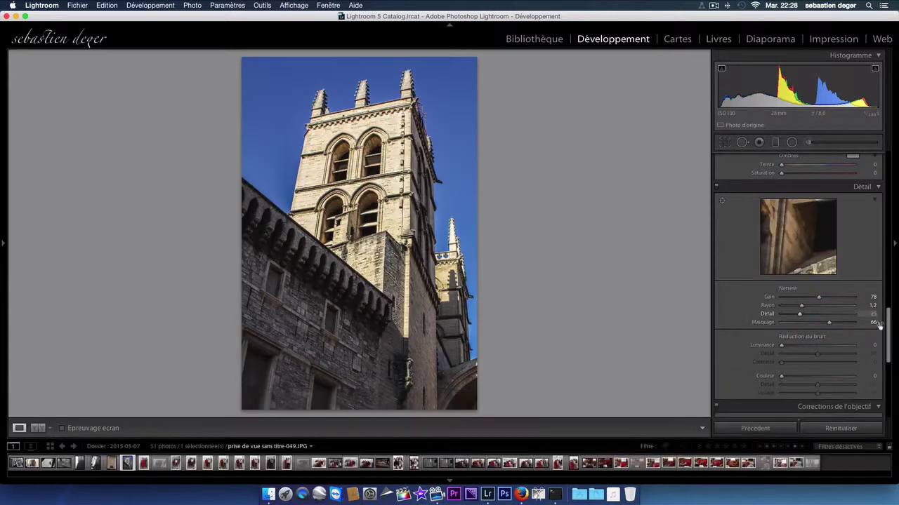
drag(888, 335, 888, 348)
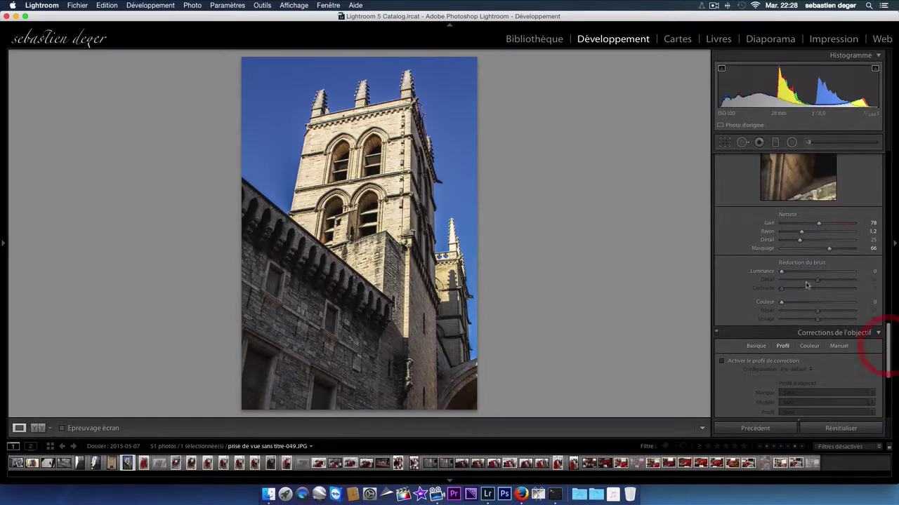
- Enable lens profile correction with the Canon EF-S 10-22mm profile and show the Manual transformation sliders
click(721, 361)
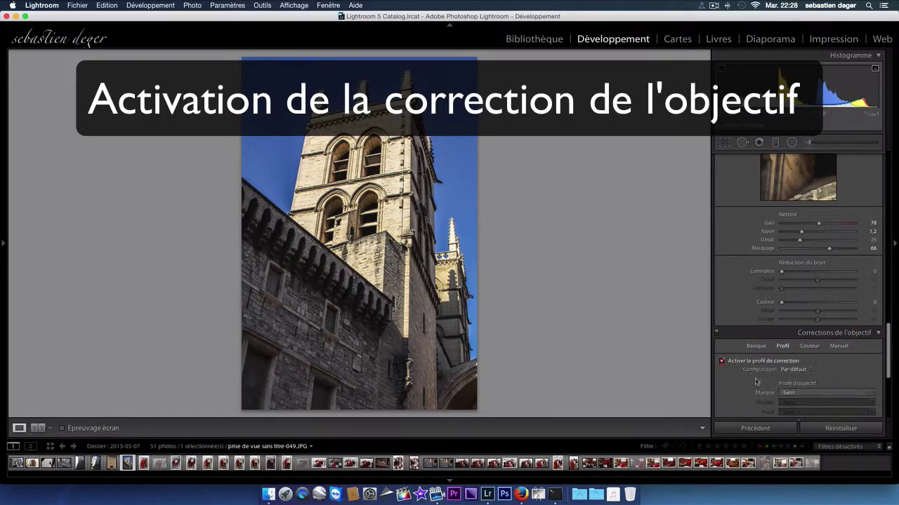
click(800, 393)
click(796, 411)
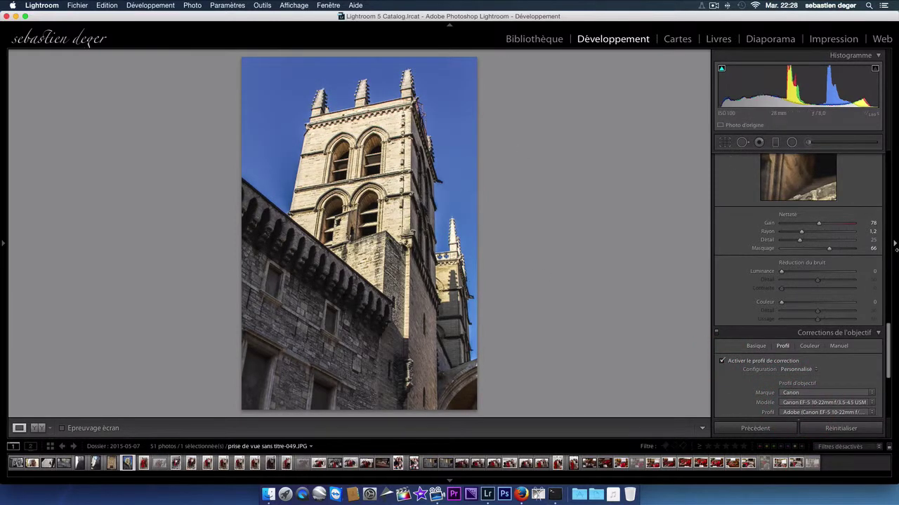
drag(889, 334, 886, 353)
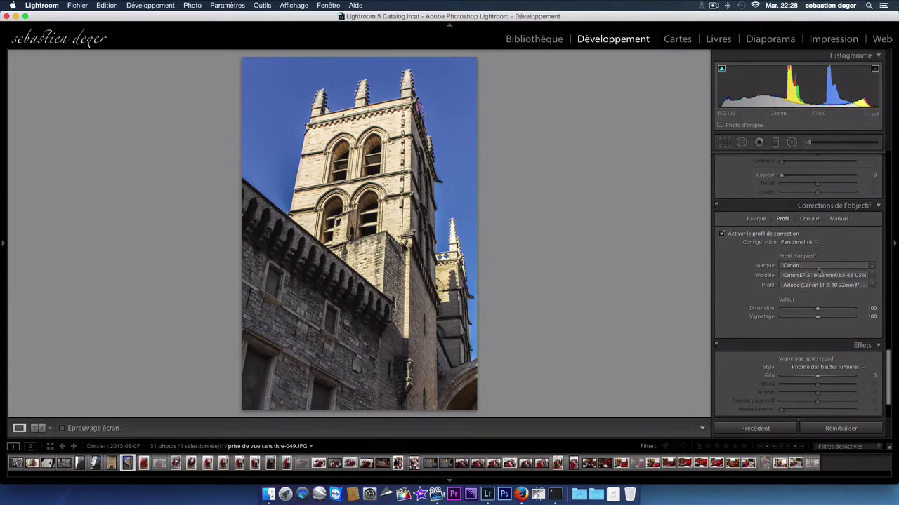
click(838, 219)
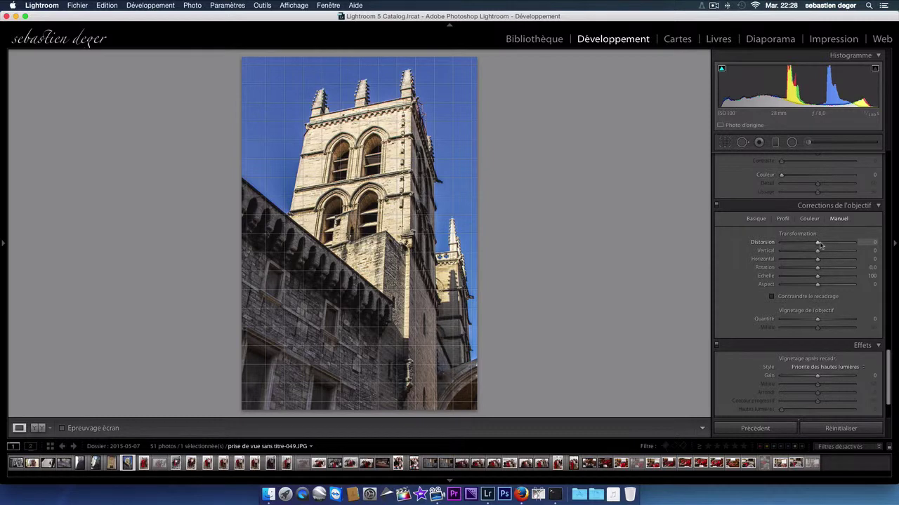
- Keep Distortion at 0 and set Vertical perspective to −3 to straighten the tower
drag(819, 244, 818, 246)
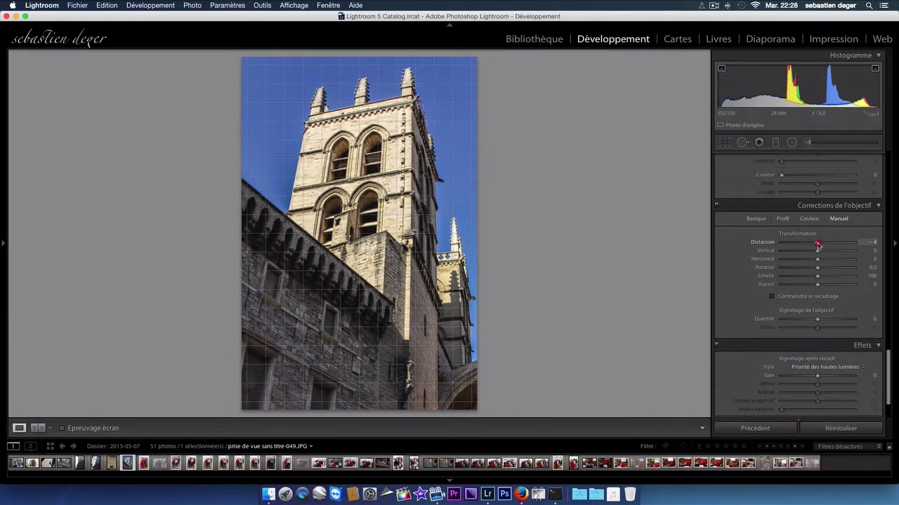
drag(818, 245, 815, 245)
double_click(815, 243)
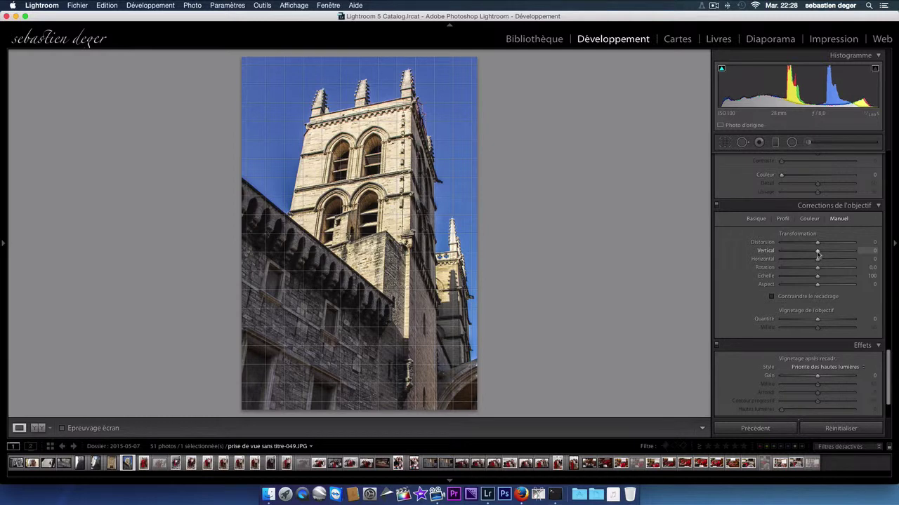
drag(818, 254, 817, 255)
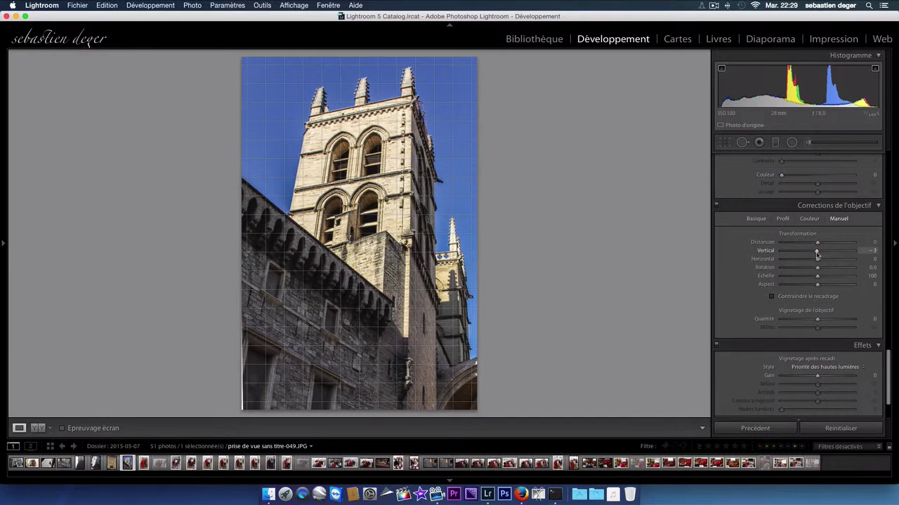
click(817, 255)
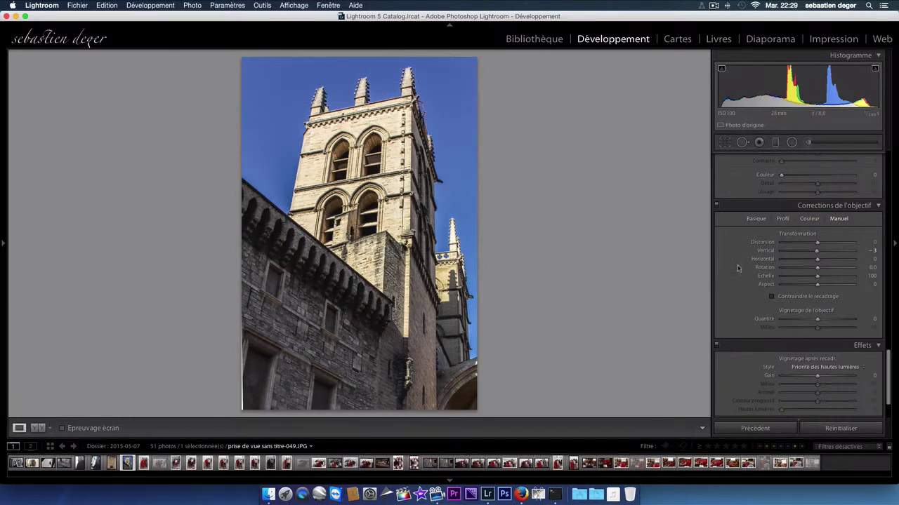
click(726, 143)
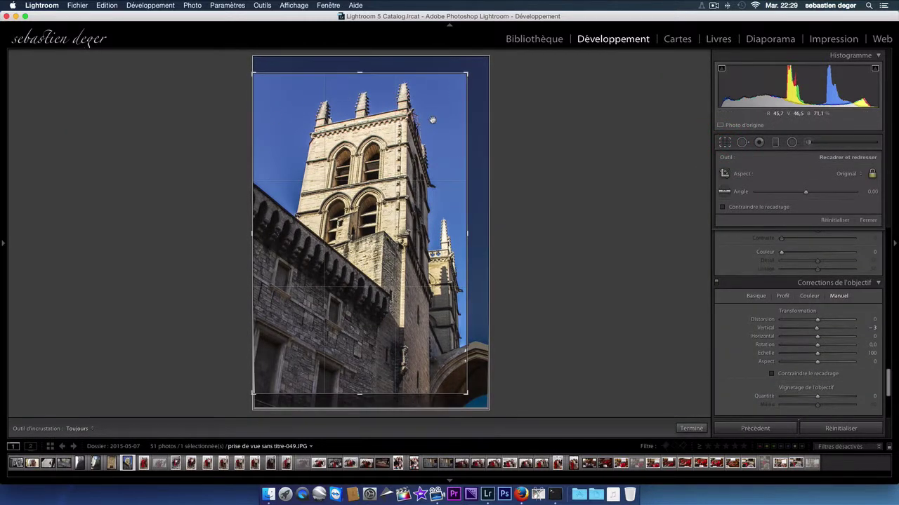
- Reposition the photo in the crop frame and apply the crop to trim the uneven edges
drag(432, 121, 426, 120)
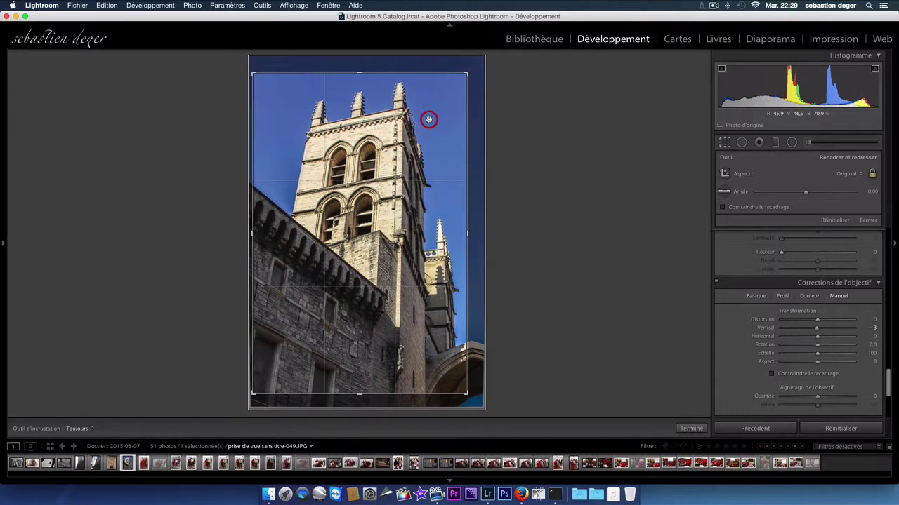
key(Return)
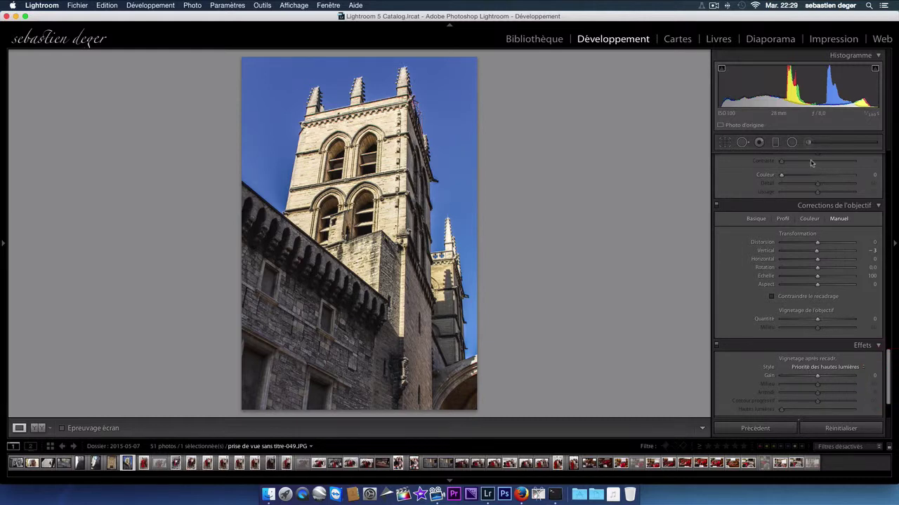
- Zoom to 1:1 on the arched windows and pan over the cornice, spires and lower openings
click(341, 147)
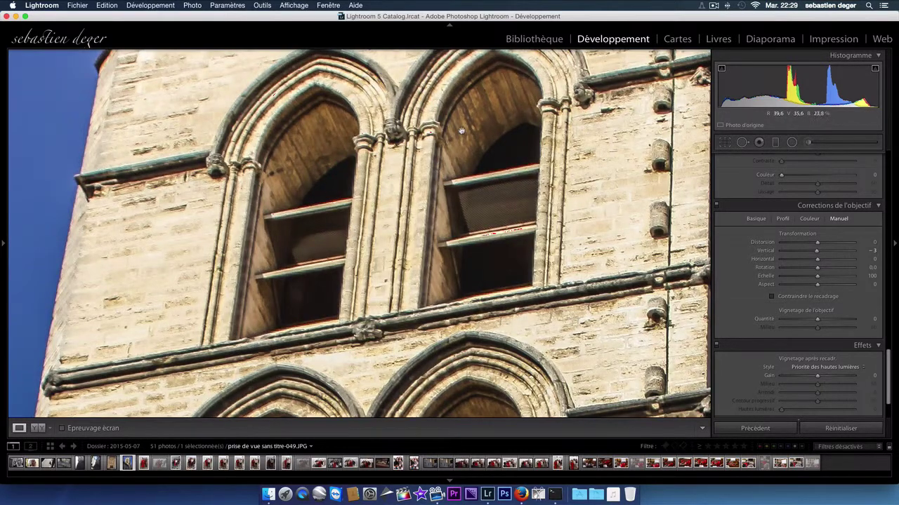
drag(409, 149, 411, 248)
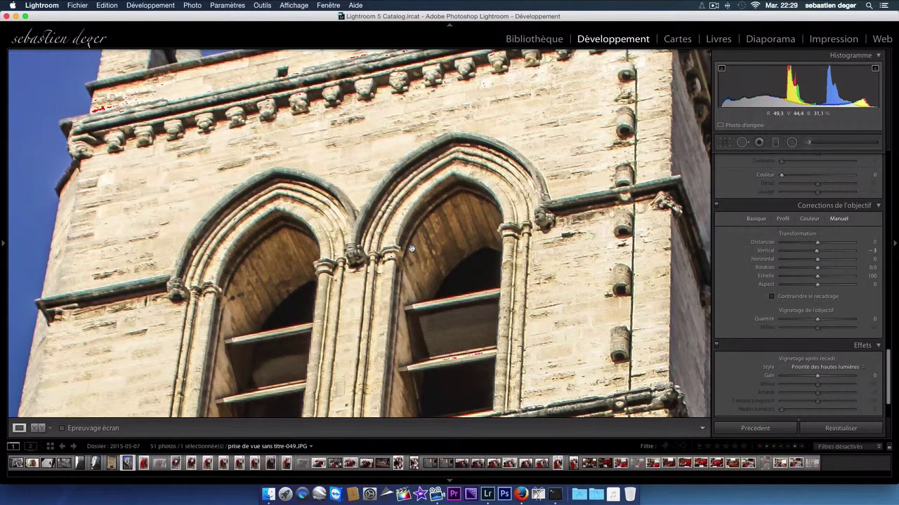
scroll(795, 192, up, 3)
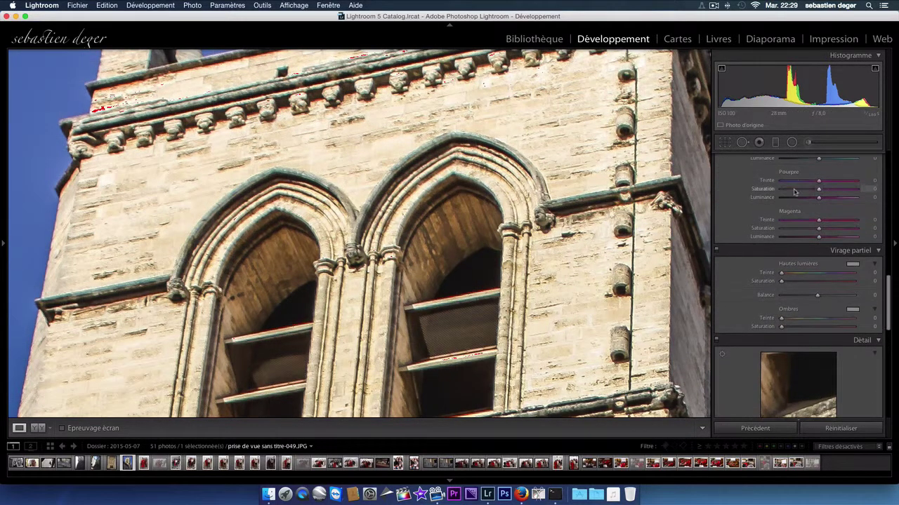
scroll(794, 192, up, 3)
scroll(794, 192, up, 3)
scroll(794, 192, down, 2)
scroll(794, 192, down, 2)
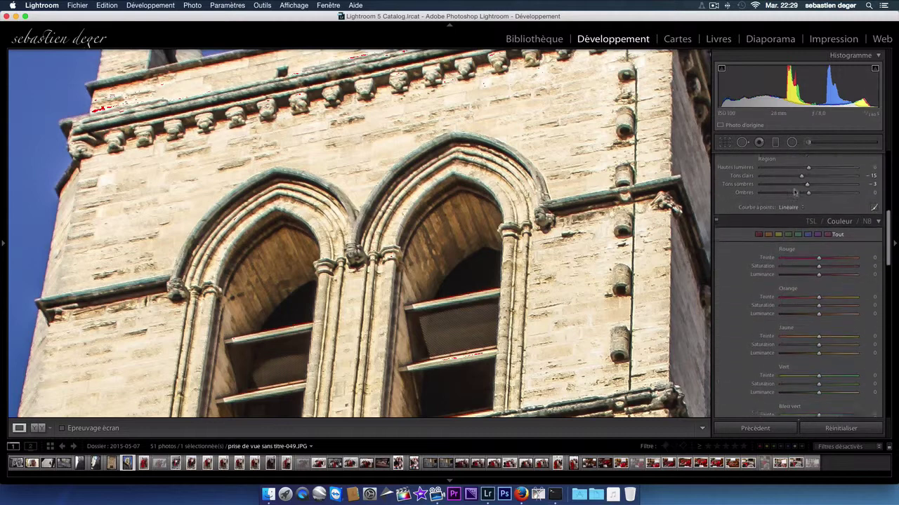
scroll(794, 192, down, 1)
scroll(794, 192, up, 3)
scroll(794, 192, up, 2)
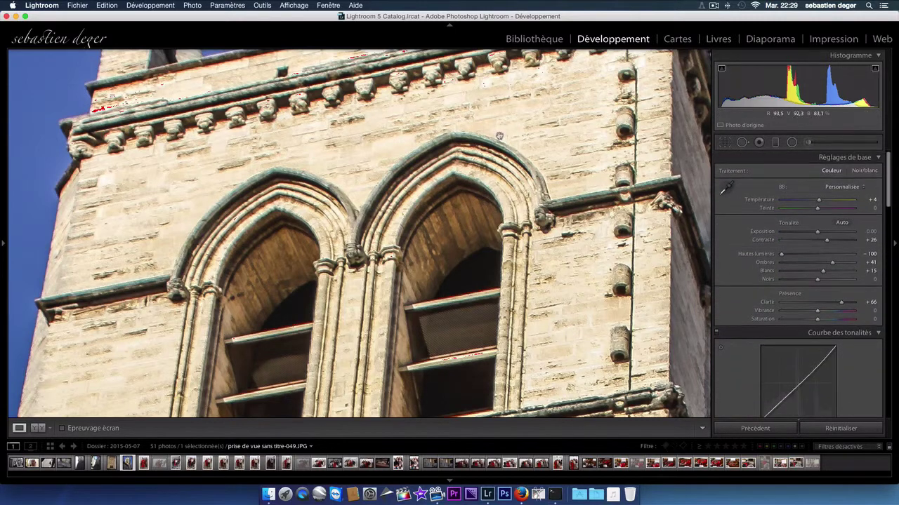
drag(495, 137, 588, 291)
mouse_move(569, 243)
mouse_down()
mouse_move(501, 283)
mouse_move(496, 233)
mouse_up()
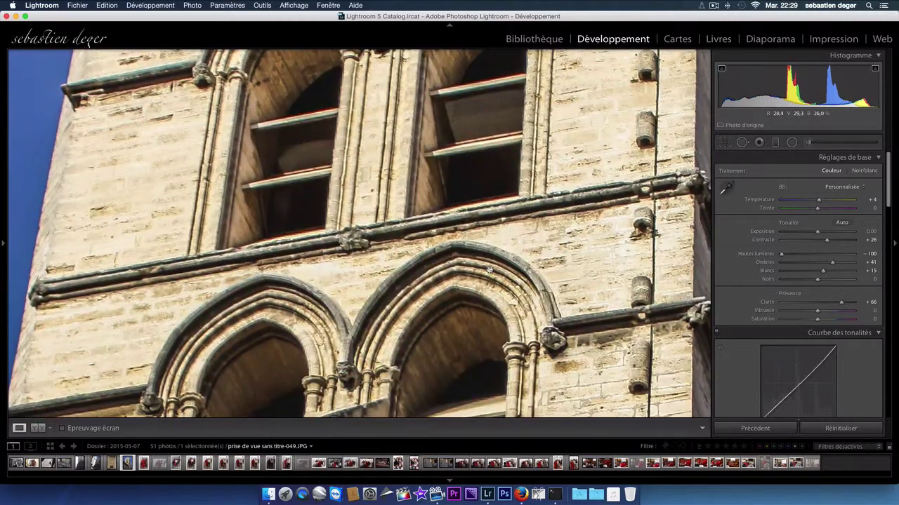
drag(496, 232, 482, 124)
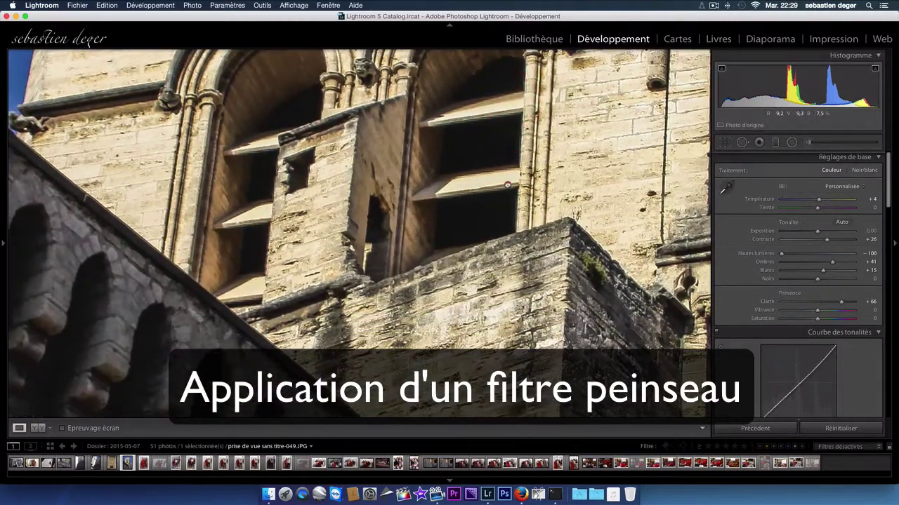
mouse_move(494, 349)
mouse_down()
mouse_move(510, 272)
mouse_move(496, 190)
mouse_up()
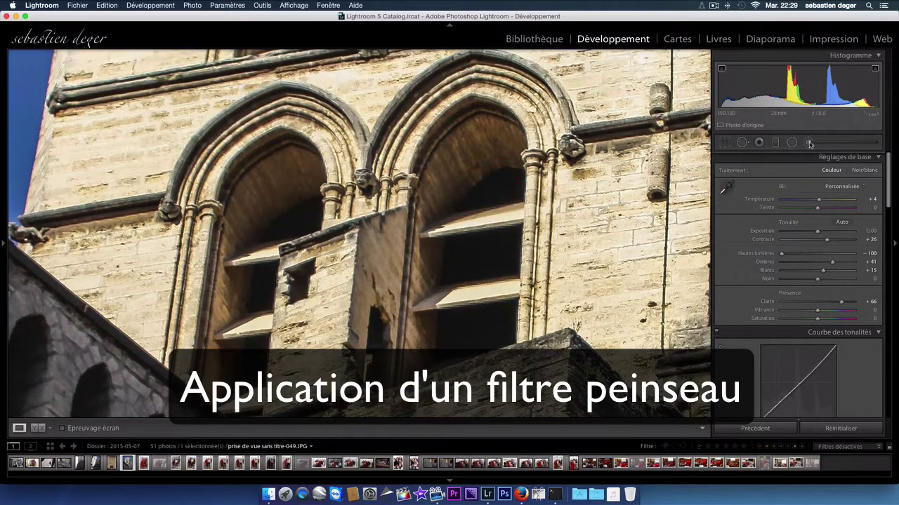
- Paint an Adjustment Brush mask over the left and right window arches with the overlay shown
click(809, 143)
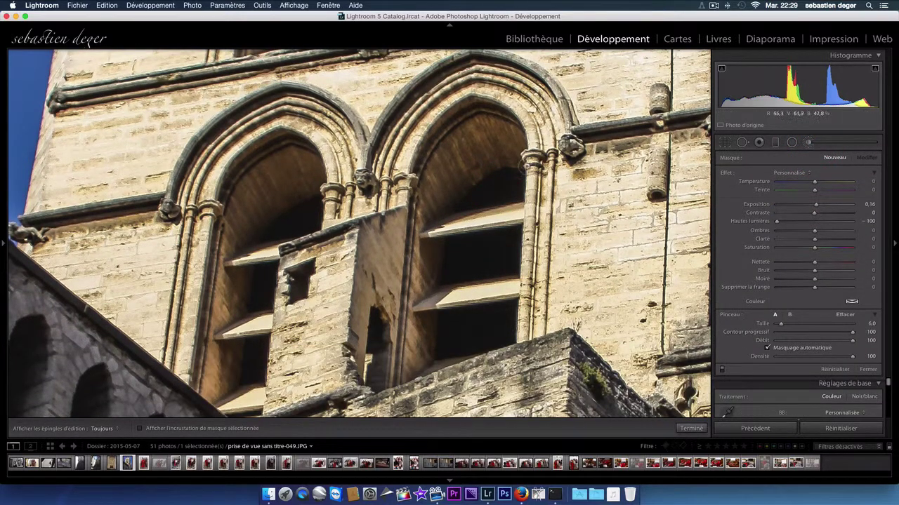
click(140, 429)
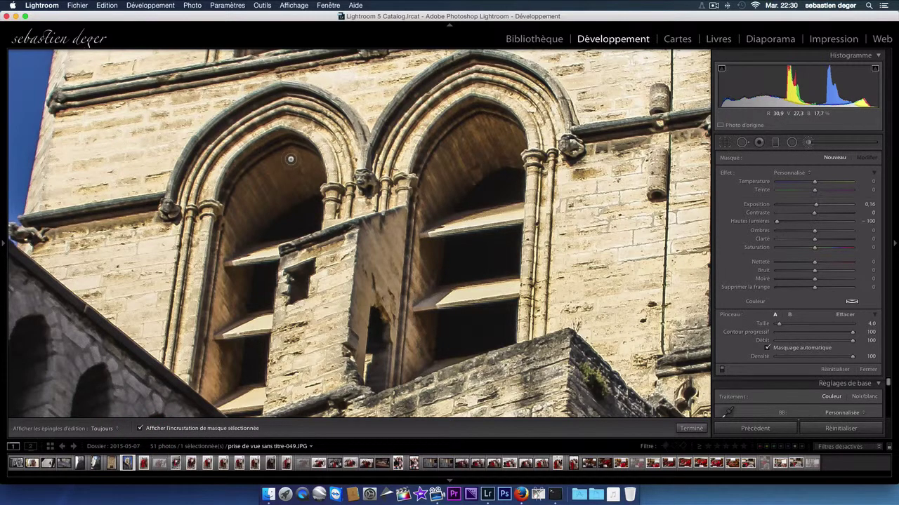
scroll(290, 160, up, 2)
key(h)
mouse_move(293, 162)
mouse_down()
mouse_move(277, 171)
mouse_move(259, 219)
mouse_move(313, 179)
mouse_move(231, 218)
mouse_up()
key(h)
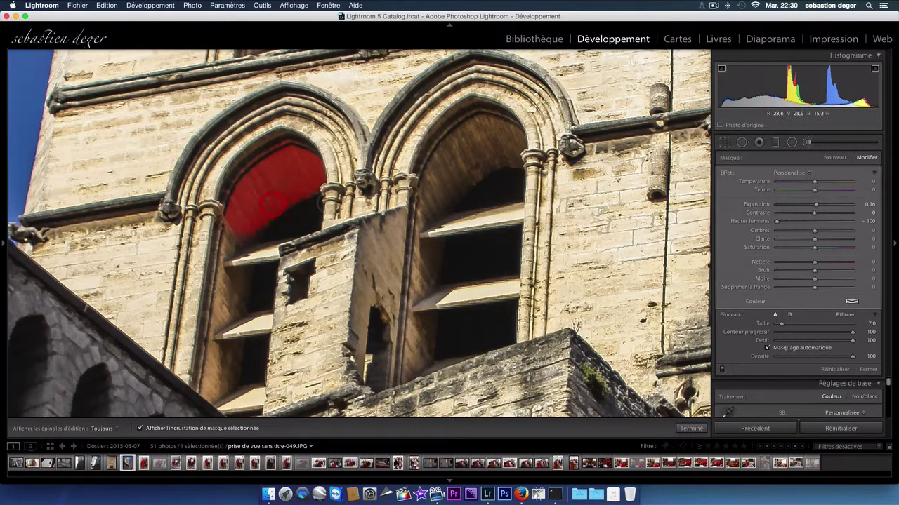
key(h)
mouse_move(425, 181)
mouse_down()
mouse_move(439, 152)
mouse_move(471, 126)
mouse_move(502, 125)
mouse_move(519, 141)
mouse_move(503, 160)
mouse_move(422, 198)
mouse_up()
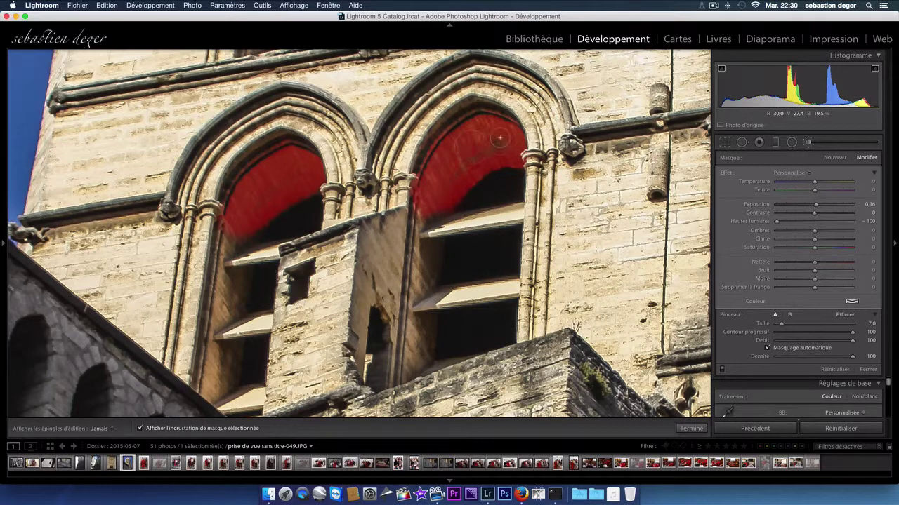
mouse_move(499, 139)
mouse_down()
mouse_move(465, 160)
mouse_move(461, 195)
mouse_up()
key(h)
- Hide the mask overlay and set the brushed Exposure to 1.12
click(140, 428)
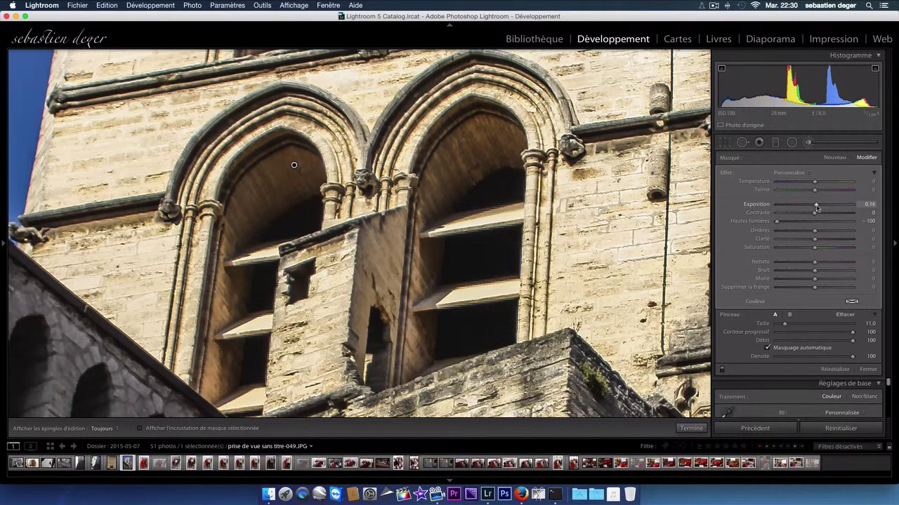
drag(820, 206, 826, 207)
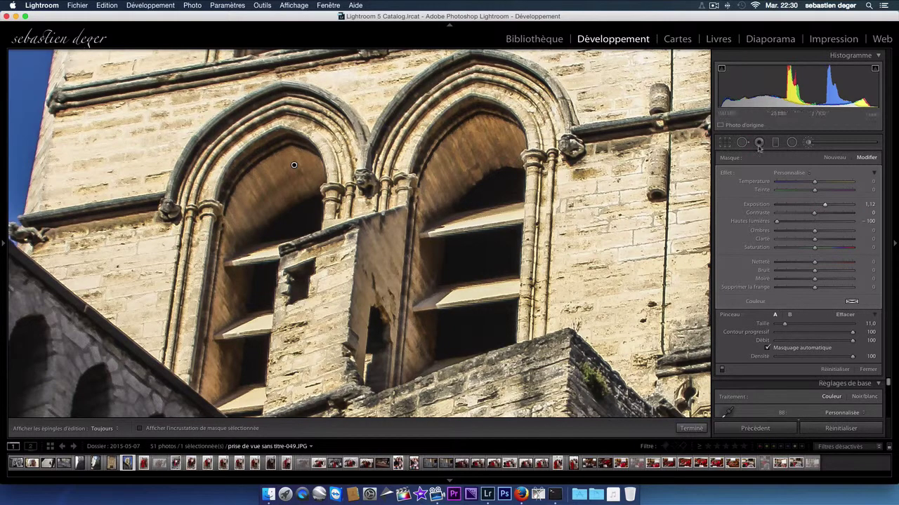
click(808, 143)
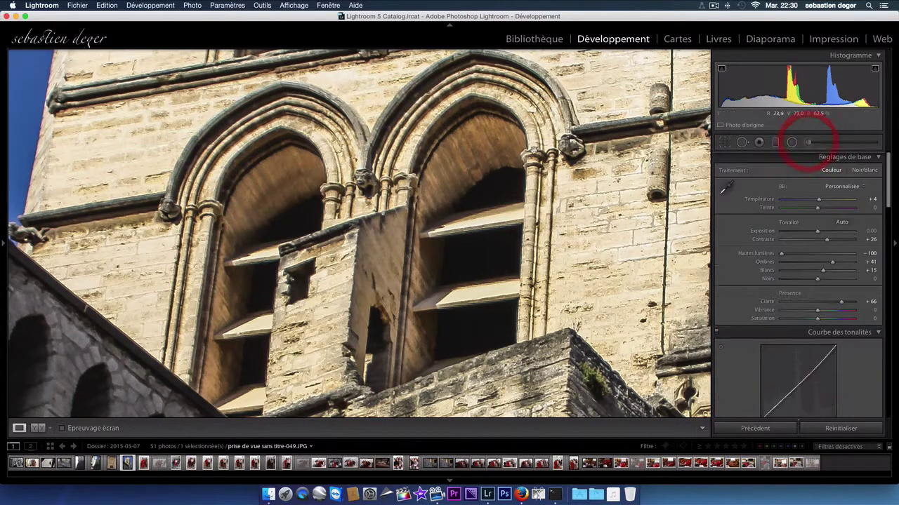
- Zoom back in on the windows and paint a new brush mask over both arches
click(501, 145)
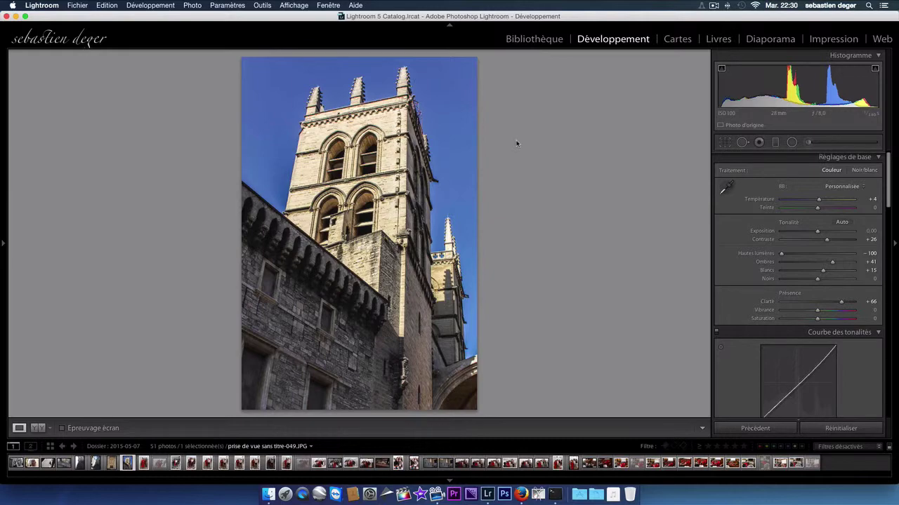
click(351, 140)
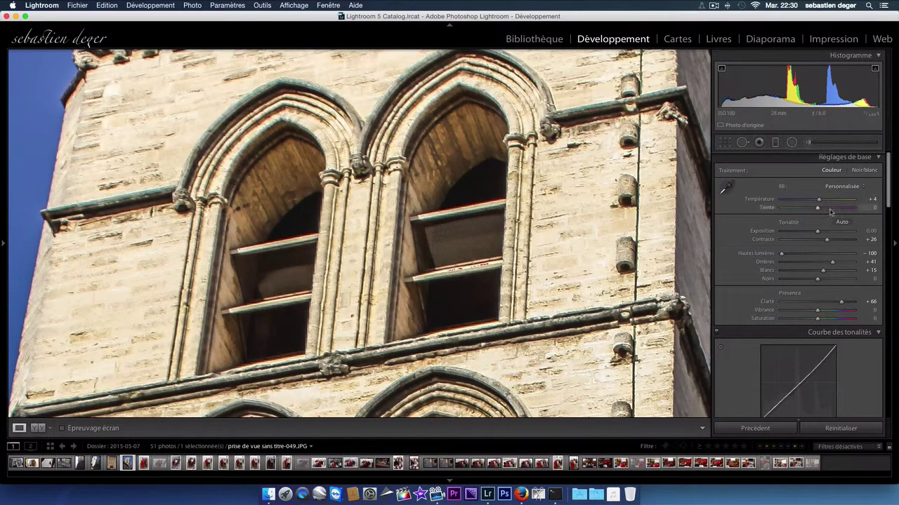
click(808, 142)
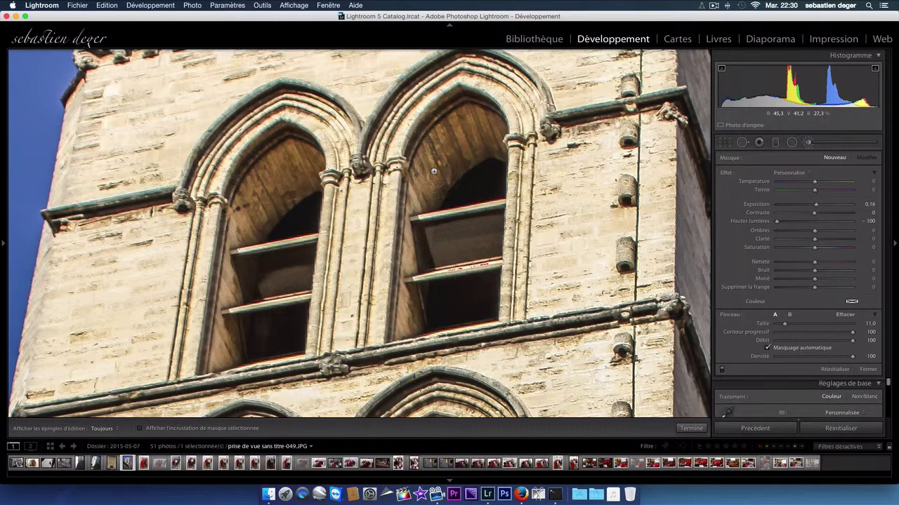
scroll(434, 171, down, 2)
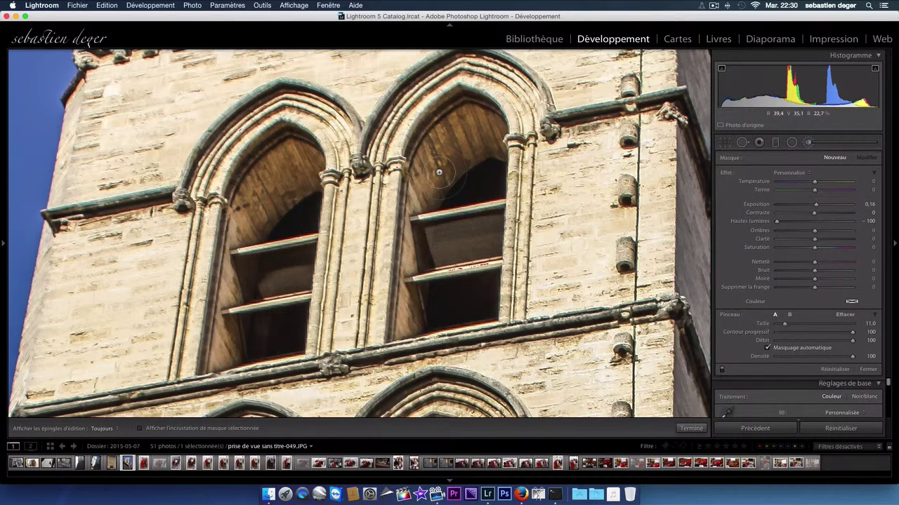
click(139, 428)
key(h)
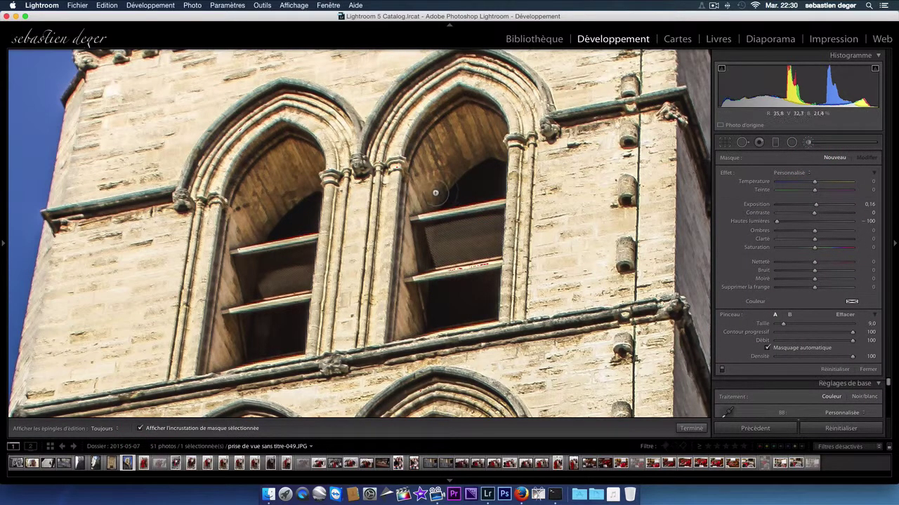
mouse_move(426, 168)
mouse_down()
mouse_move(493, 114)
mouse_move(464, 136)
mouse_up()
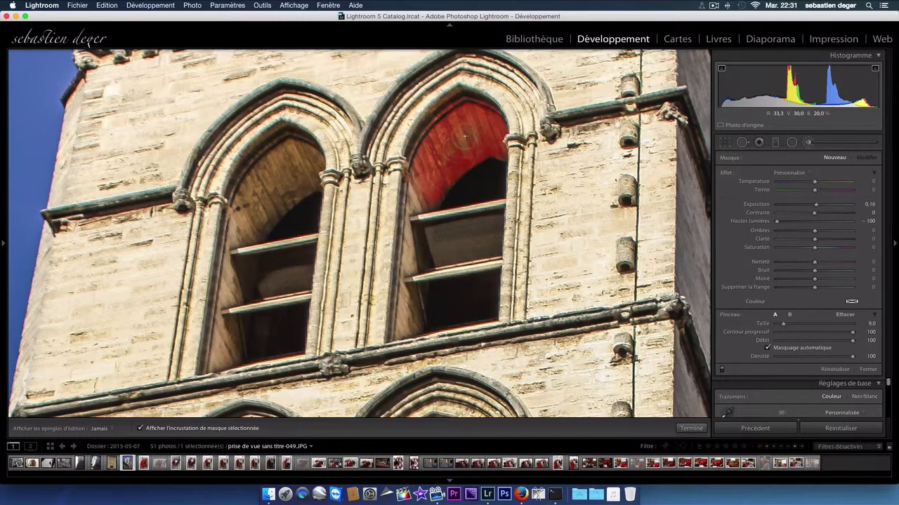
drag(432, 162, 430, 168)
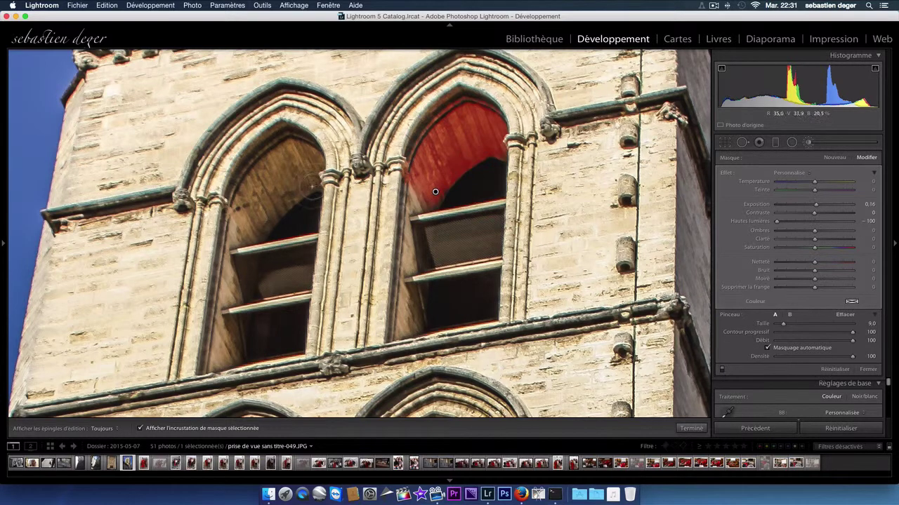
mouse_move(309, 191)
mouse_down()
mouse_move(305, 149)
mouse_move(247, 204)
mouse_move(247, 220)
mouse_up()
key(h)
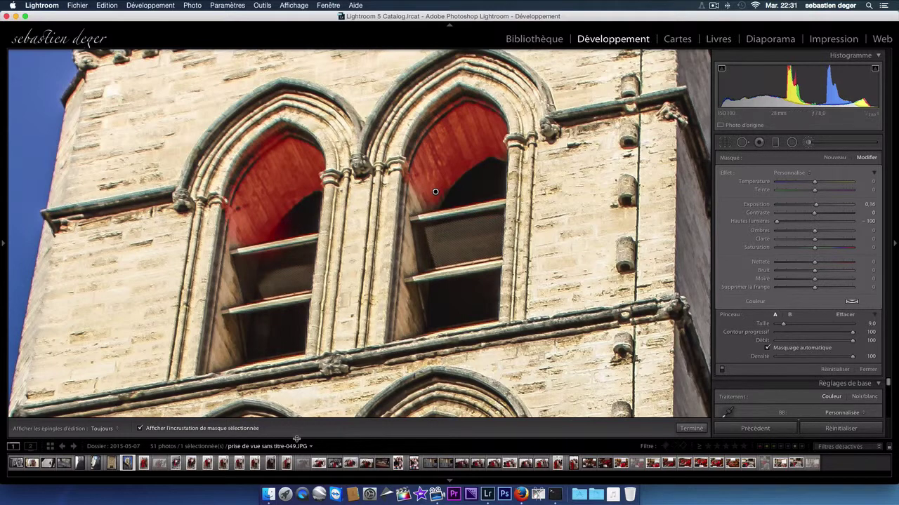
- Hide the mask overlay and raise the second mask's Exposure to 0.59
click(140, 429)
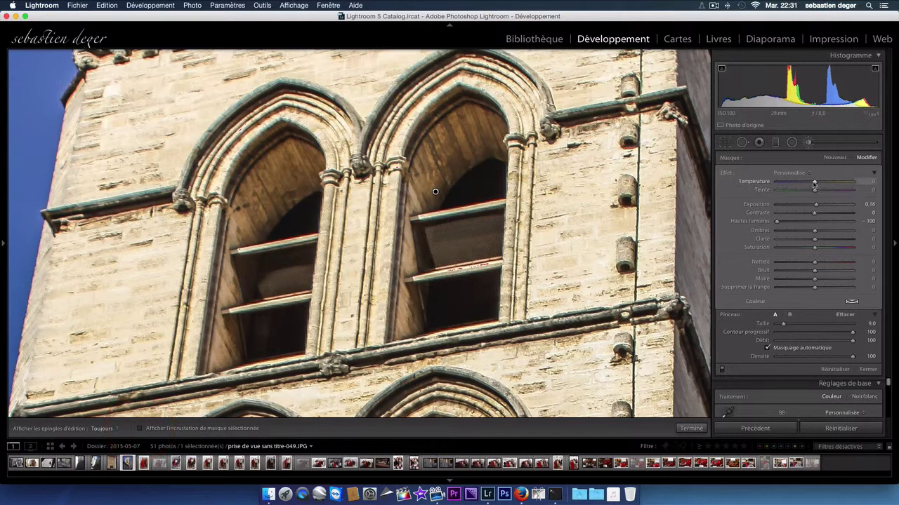
drag(818, 207, 820, 207)
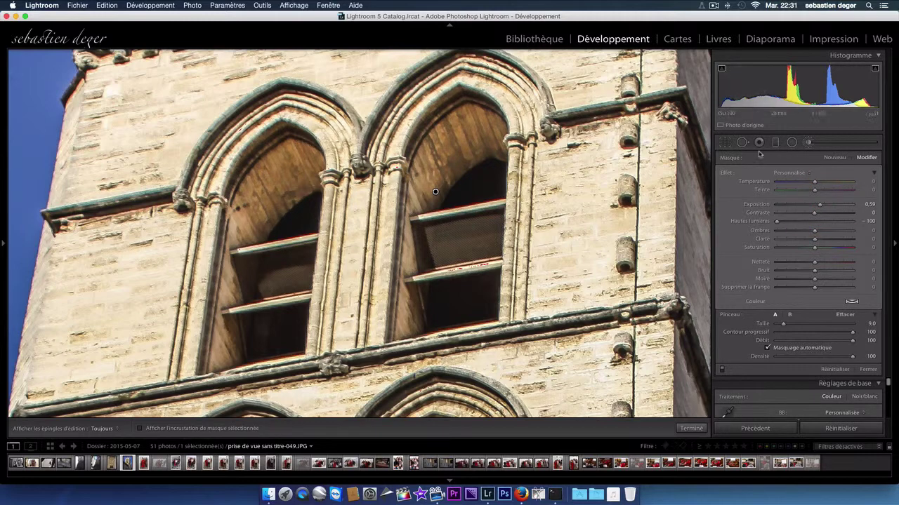
click(807, 143)
- Fit the whole tower in view and switch to B&W with Orange −29, Aqua −66, Blue reset to 0
scroll(489, 177, down, 3)
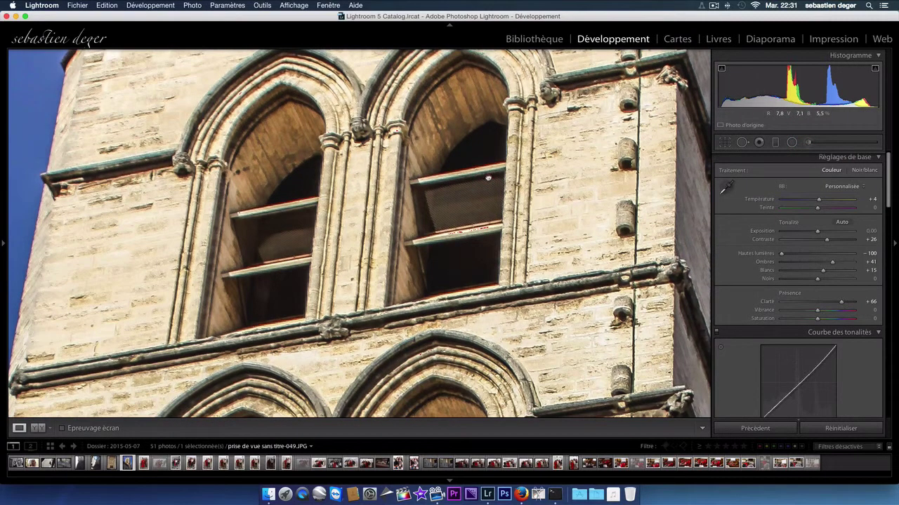
click(489, 177)
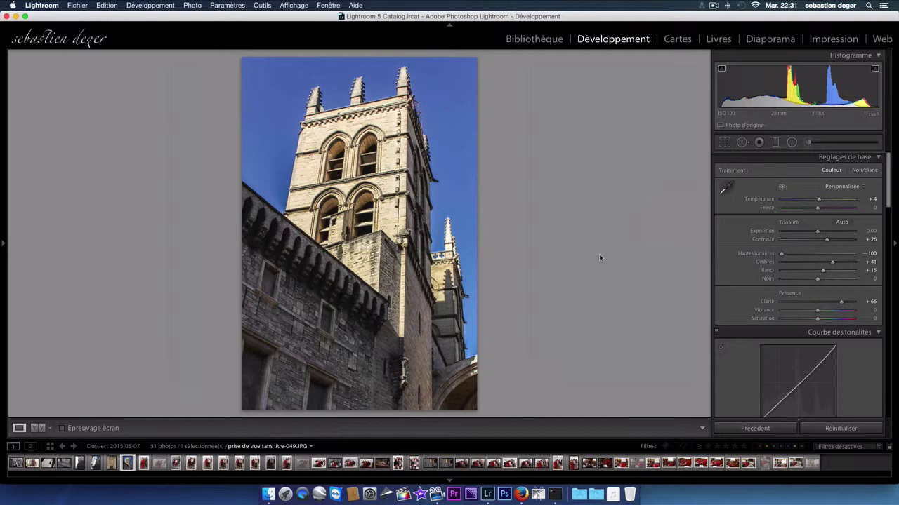
scroll(816, 277, down, 5)
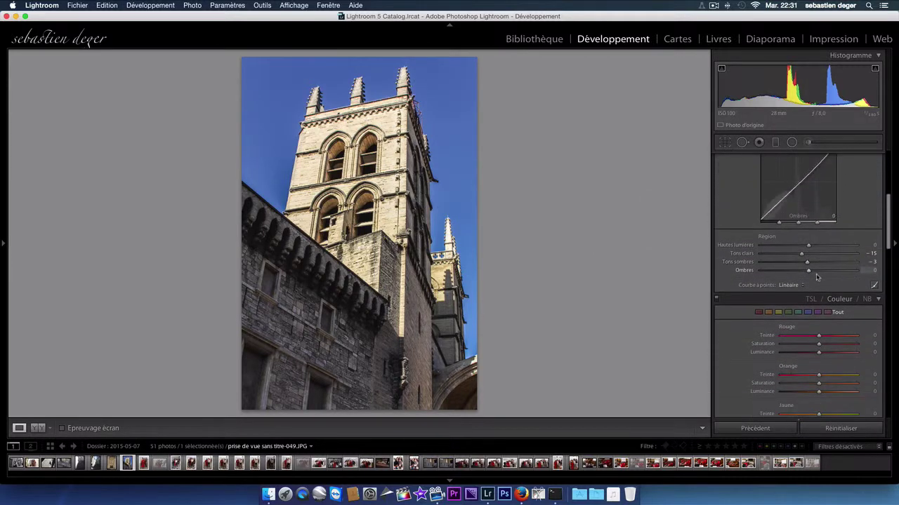
click(866, 299)
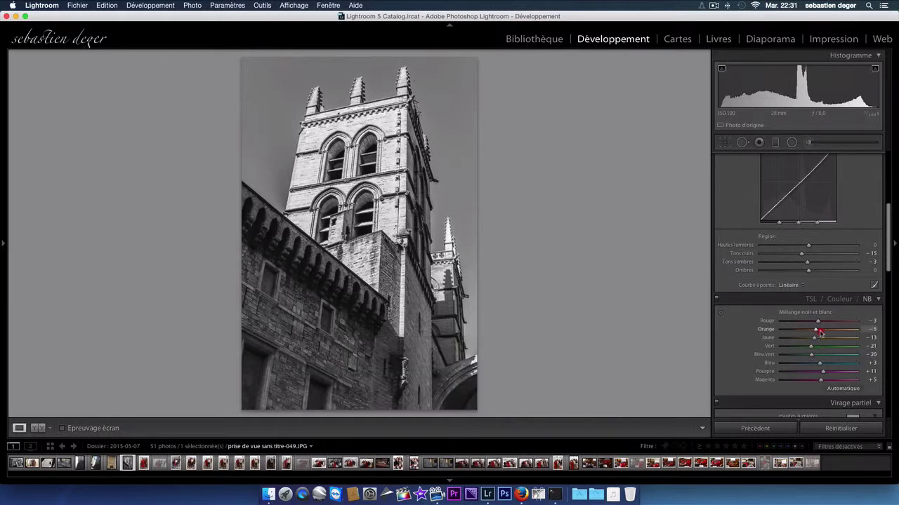
mouse_move(820, 332)
mouse_down()
mouse_move(841, 334)
mouse_move(809, 333)
mouse_up()
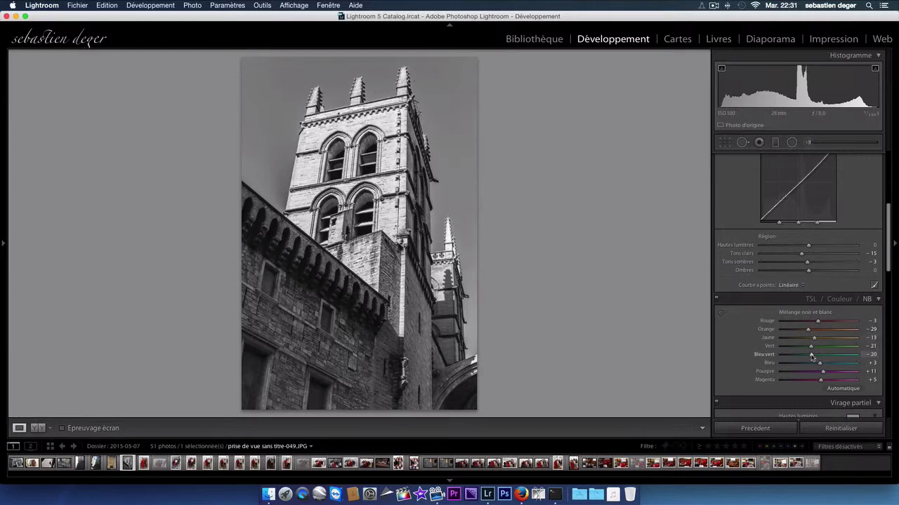
mouse_move(794, 362)
mouse_down()
mouse_move(784, 372)
mouse_move(730, 371)
mouse_move(879, 371)
mouse_up()
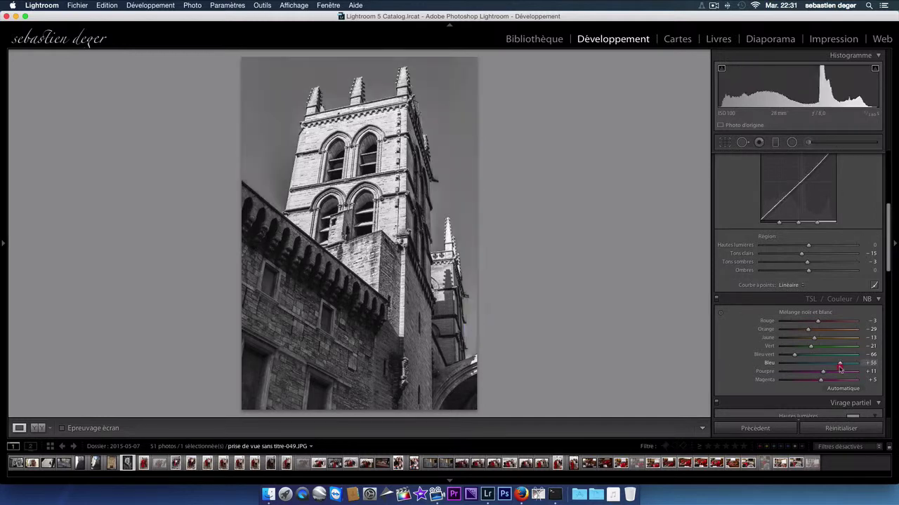
double_click(879, 370)
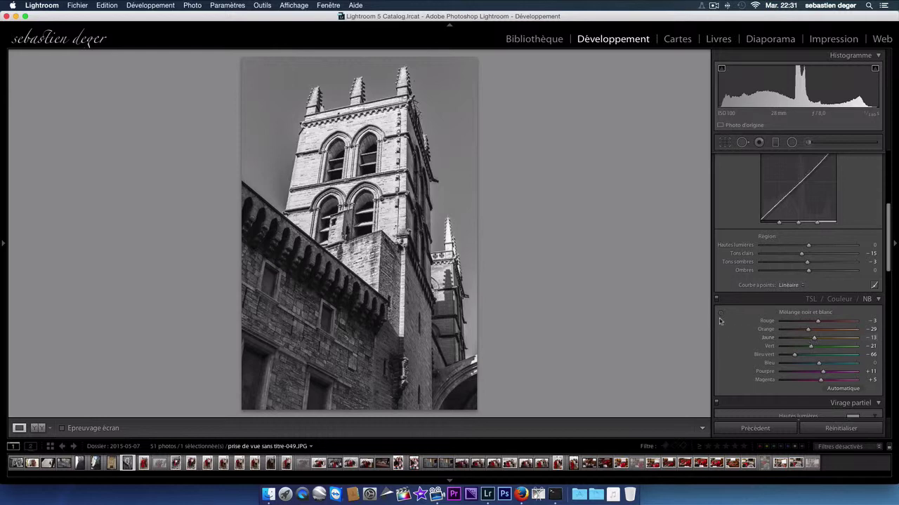
- Drag on the sky with the B&W targeted adjustment tool to set Blue +31 and Purple +17
click(719, 314)
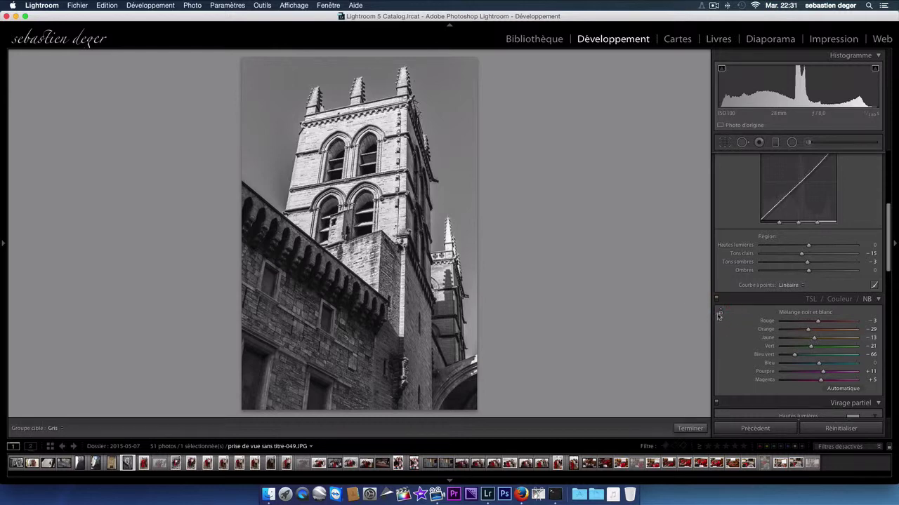
mouse_move(445, 197)
mouse_down()
mouse_move(445, 211)
mouse_move(445, 184)
mouse_up()
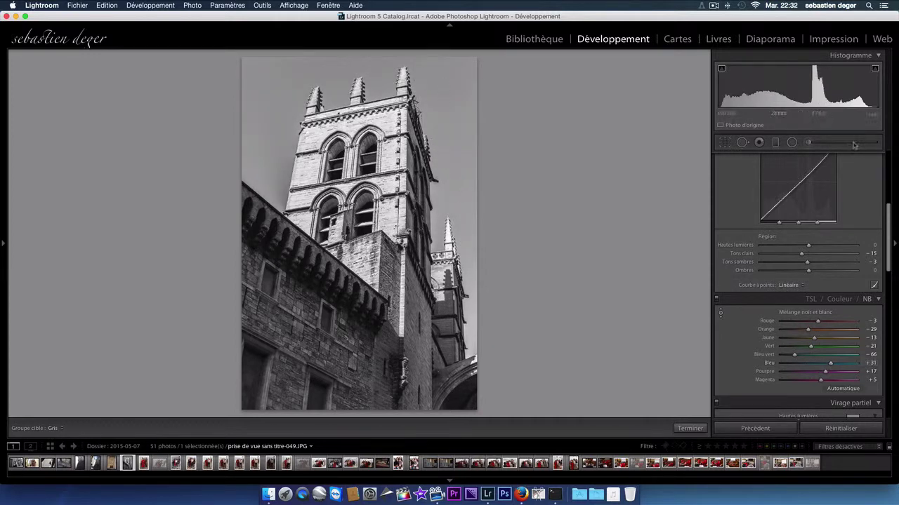
click(720, 313)
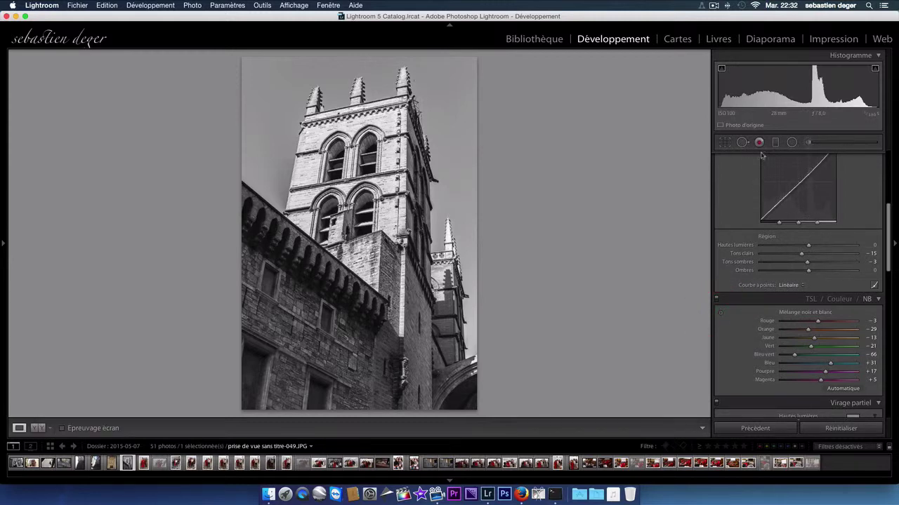
- Zoom to a 1:1 close-up and pan to the top of the tower
scroll(786, 210, up, 5)
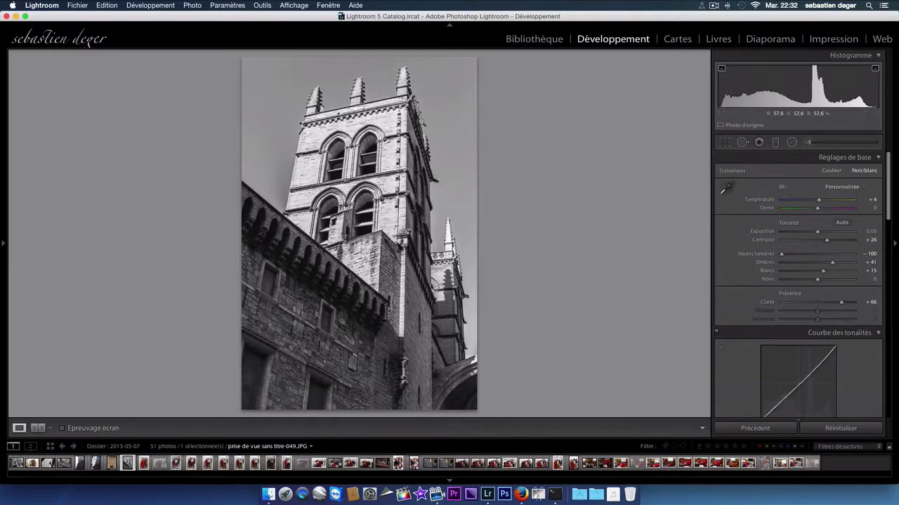
click(421, 120)
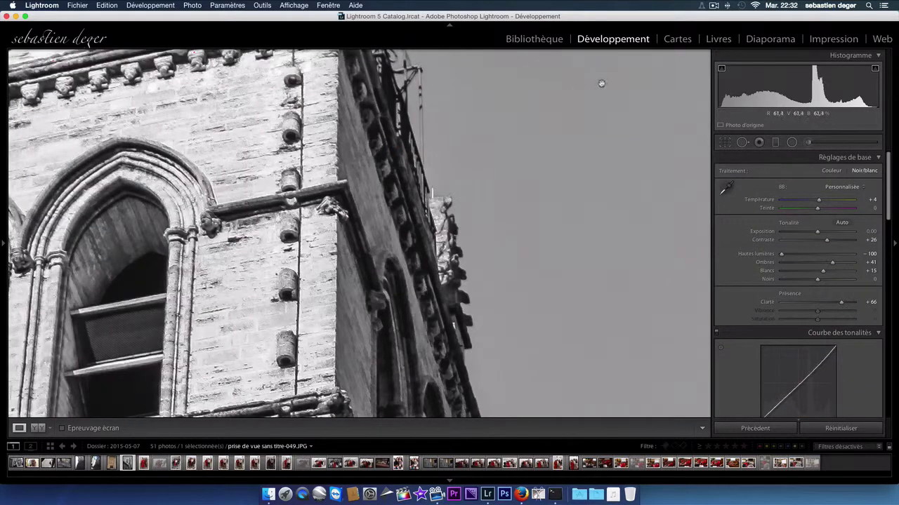
drag(577, 195, 541, 241)
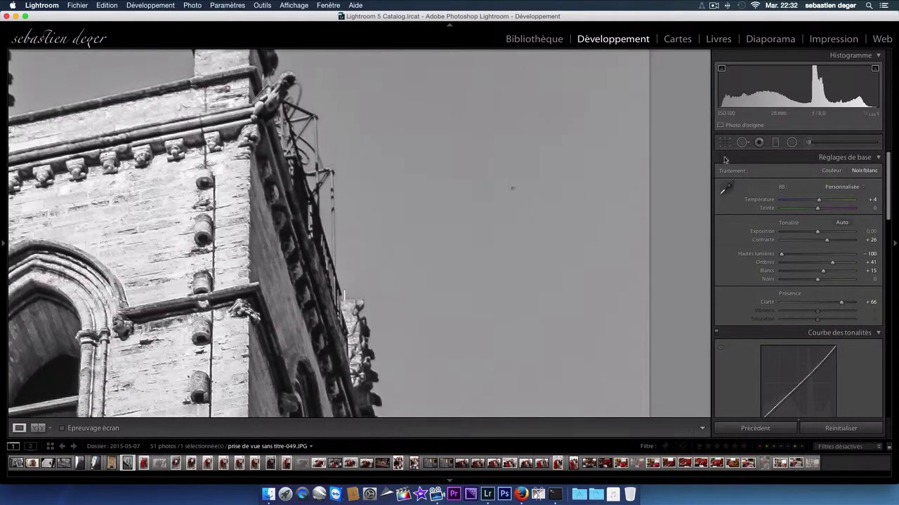
- Heal one dust speck in the sky with Spot Removal, then close the tool
click(742, 142)
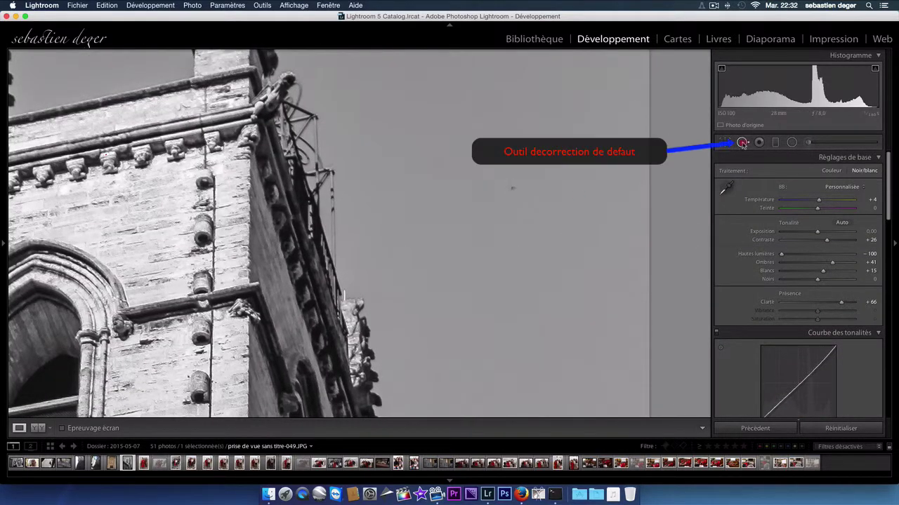
click(513, 189)
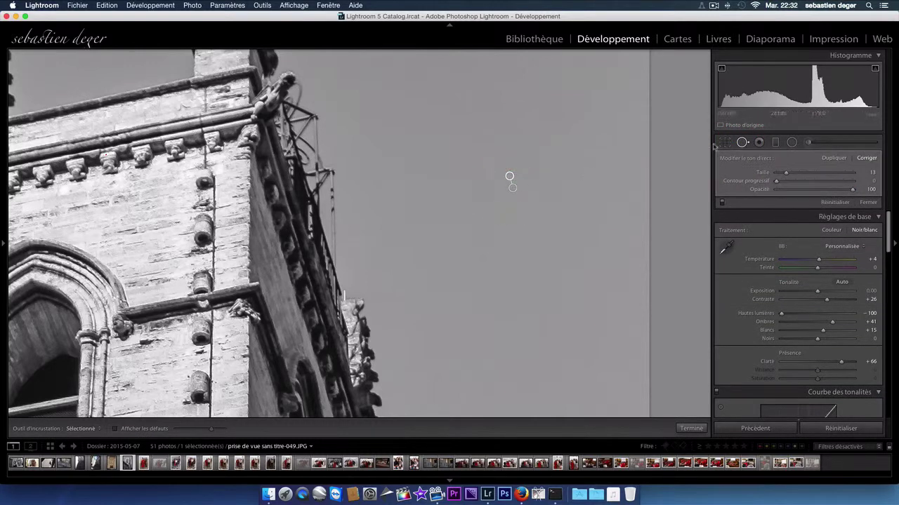
key(q)
- Zoom out to the whole tower, then back to 1:1 on the sky beside the pinnacles
scroll(525, 199, down, 3)
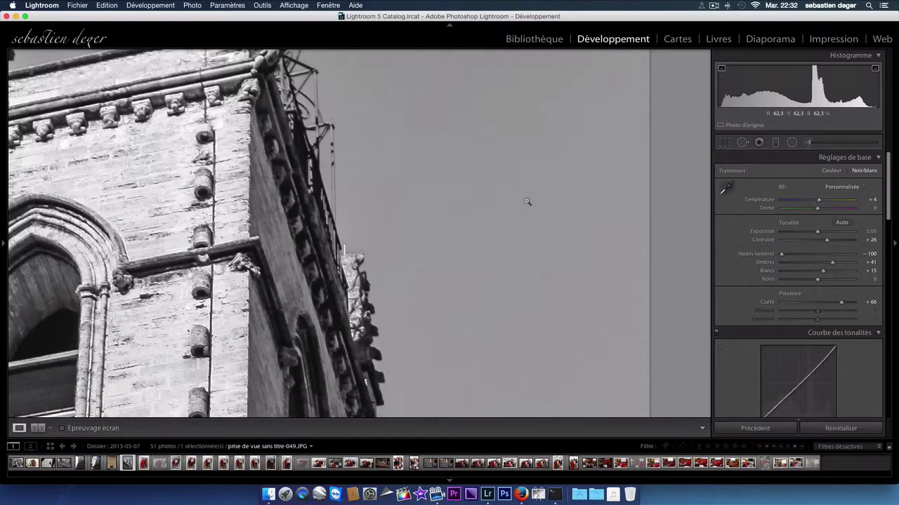
click(500, 202)
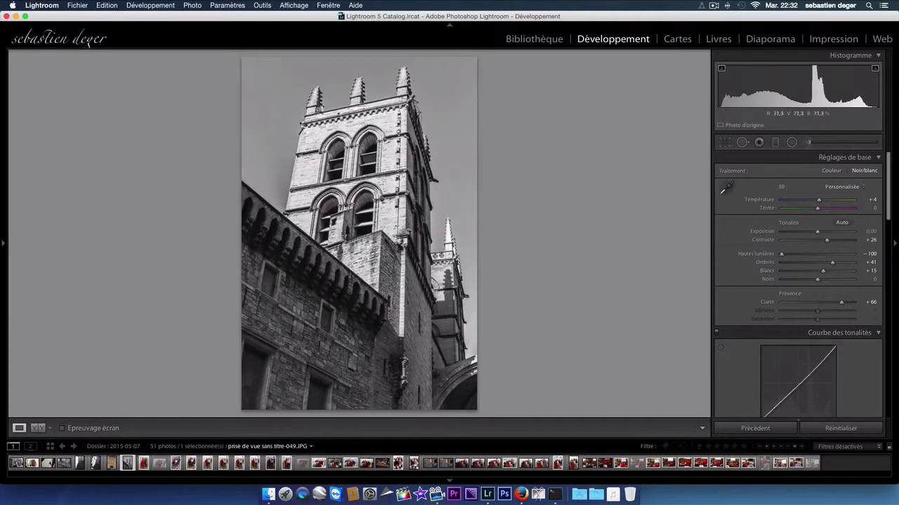
click(274, 91)
mouse_move(321, 220)
mouse_down()
mouse_move(286, 288)
mouse_move(293, 285)
mouse_up()
- Toggle the Soft Proofing preview on and off, then reopen Spot Removal in Heal mode
key(alt)
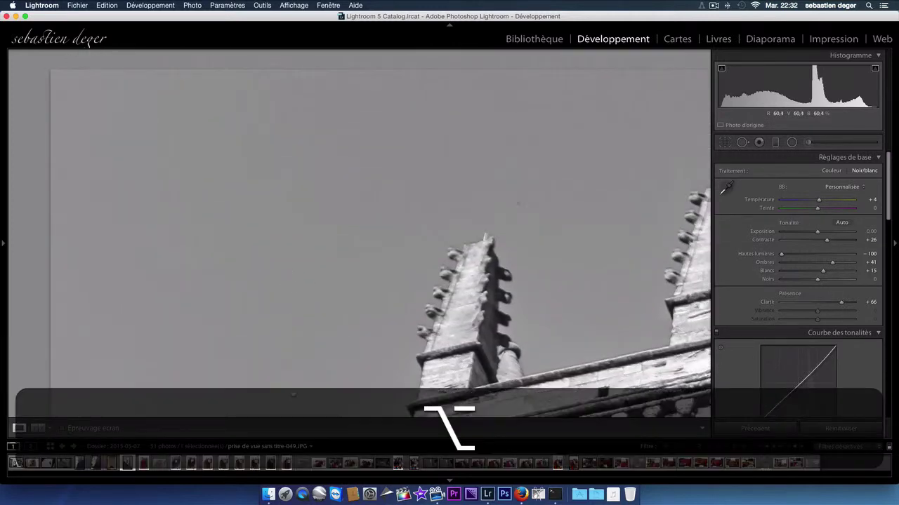
click(61, 428)
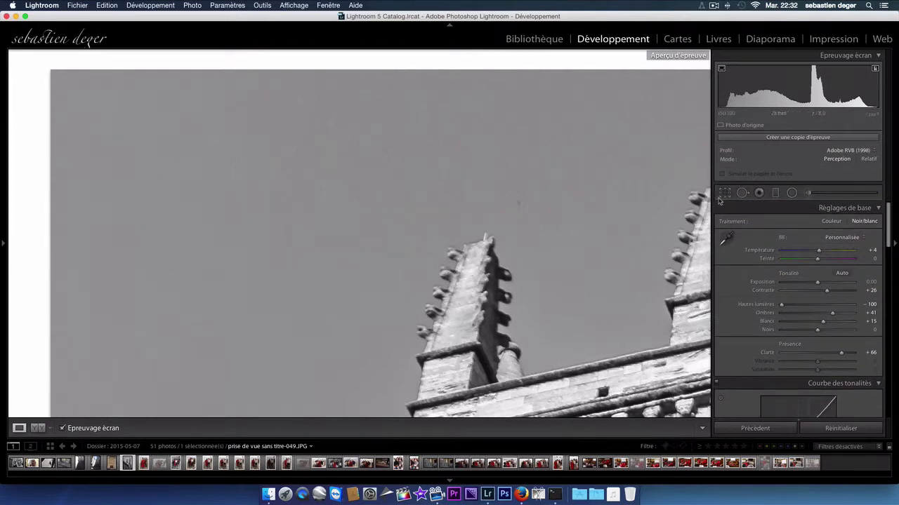
click(62, 428)
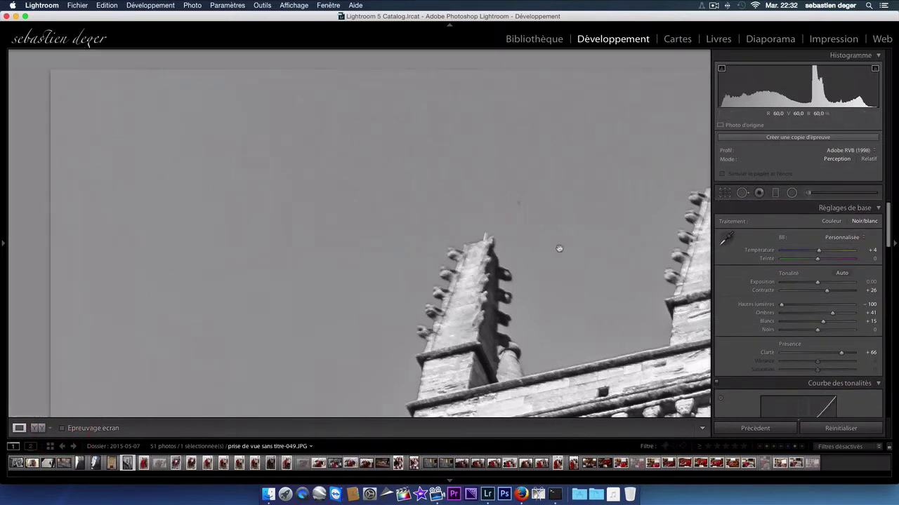
click(742, 143)
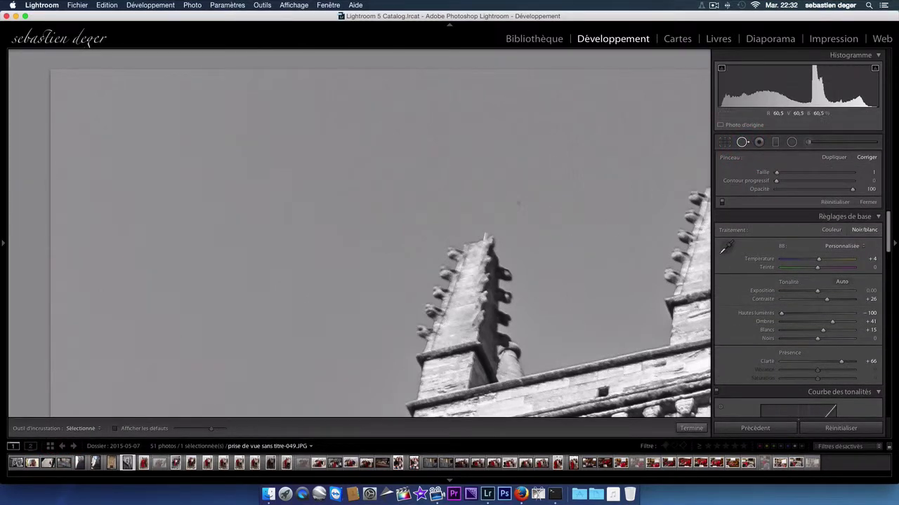
- Turn on Visualize Spots, heal the speck above the pinnacle, and use the Navigator to reach the tower's roof edge
click(115, 428)
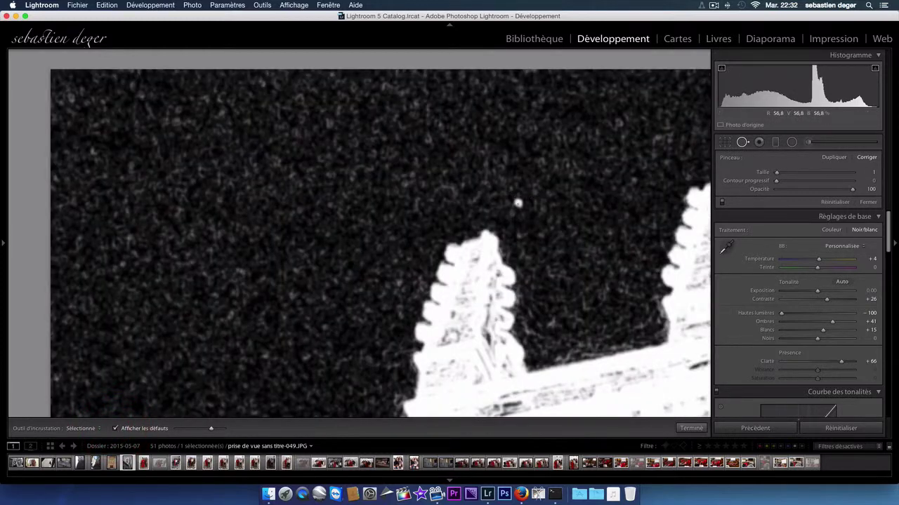
click(518, 204)
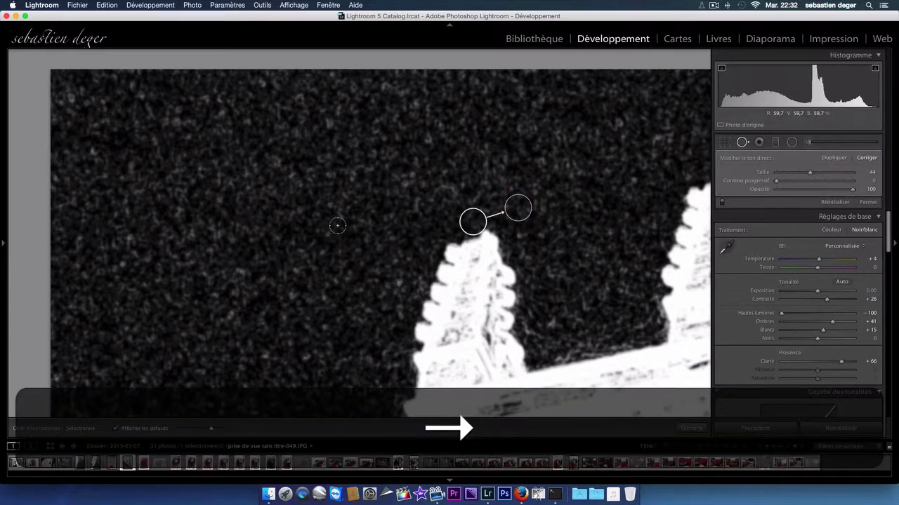
click(4, 242)
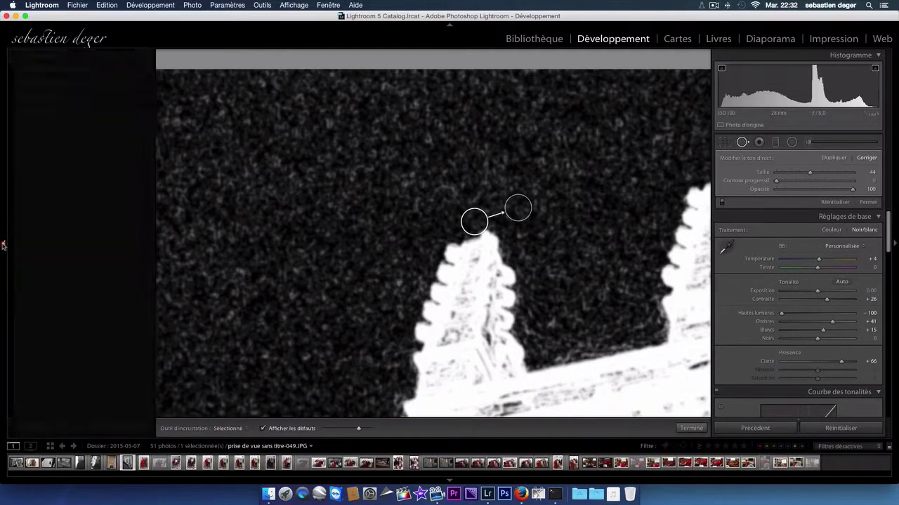
click(20, 56)
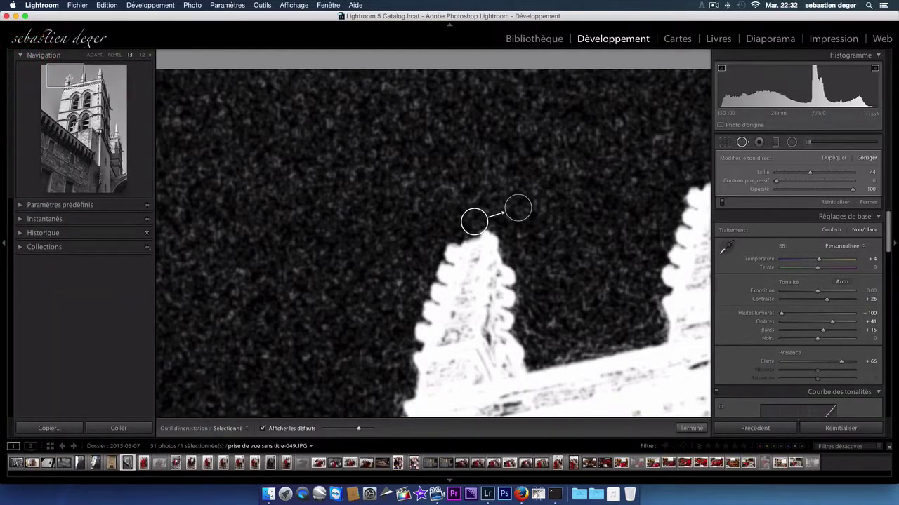
drag(70, 77, 82, 76)
drag(82, 73, 123, 73)
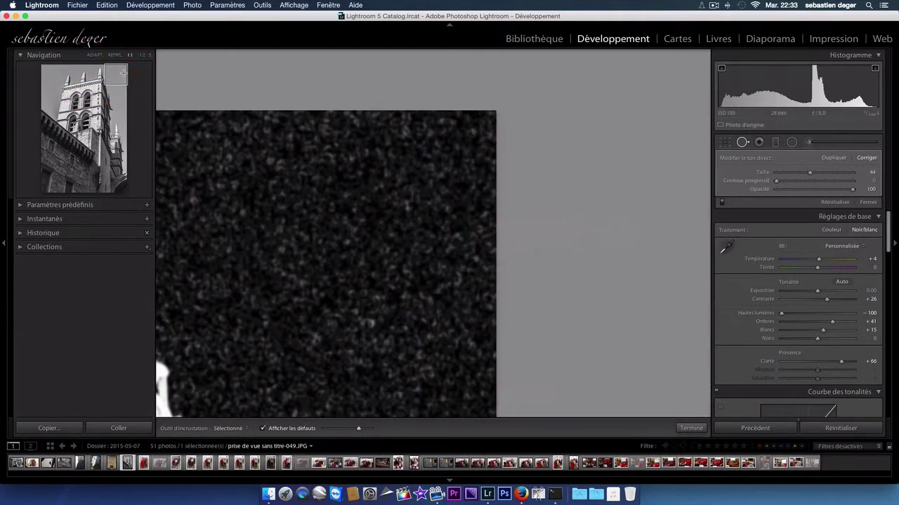
drag(123, 73, 47, 95)
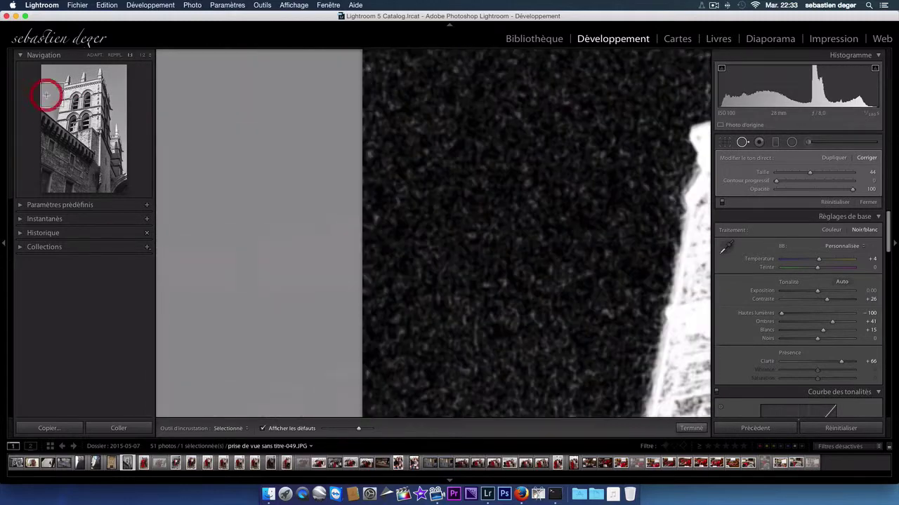
click(44, 101)
click(46, 116)
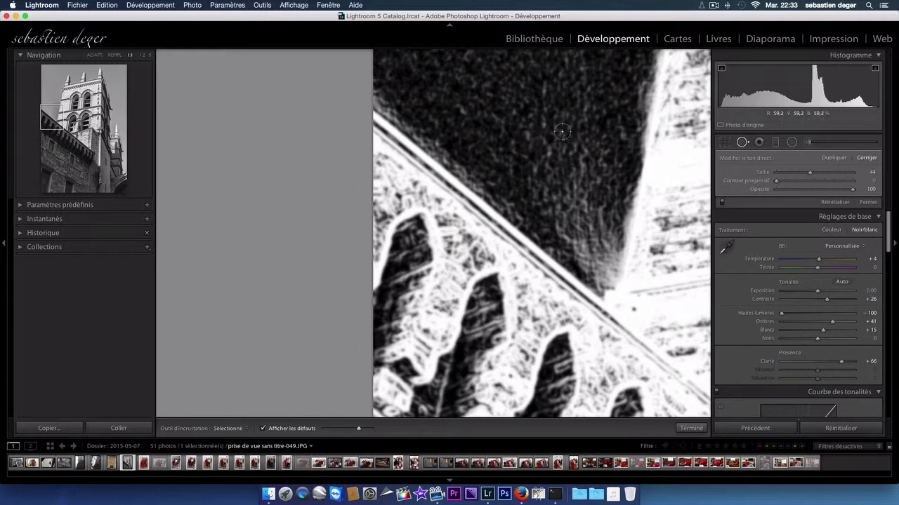
- Paint a size-29 heal over the sky spot near the gargoyle, hide Visualize Spots, and return to full view
mouse_move(547, 136)
mouse_down()
mouse_move(587, 126)
mouse_move(611, 232)
mouse_move(593, 269)
mouse_move(597, 178)
mouse_move(581, 263)
mouse_move(578, 176)
mouse_move(563, 238)
mouse_move(572, 175)
mouse_move(558, 200)
mouse_move(542, 188)
mouse_move(557, 146)
mouse_move(540, 149)
mouse_move(535, 190)
mouse_move(575, 256)
mouse_move(552, 136)
mouse_up()
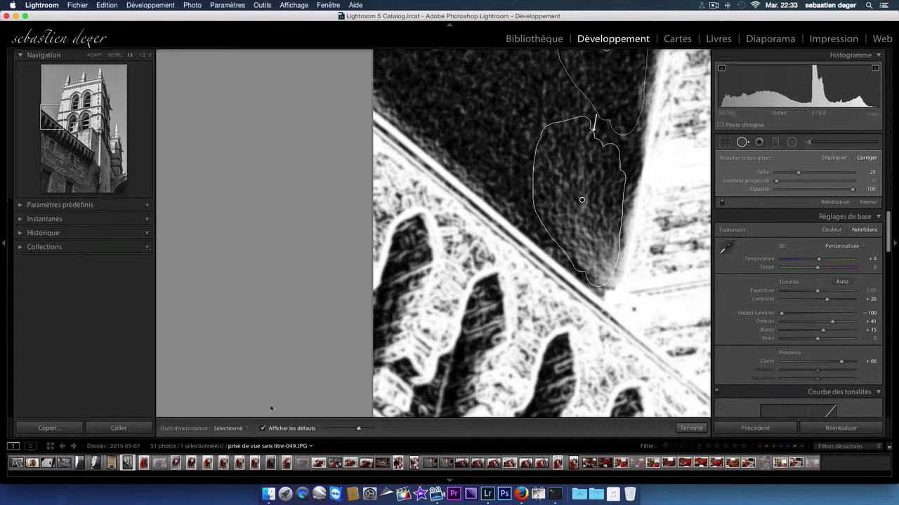
click(263, 428)
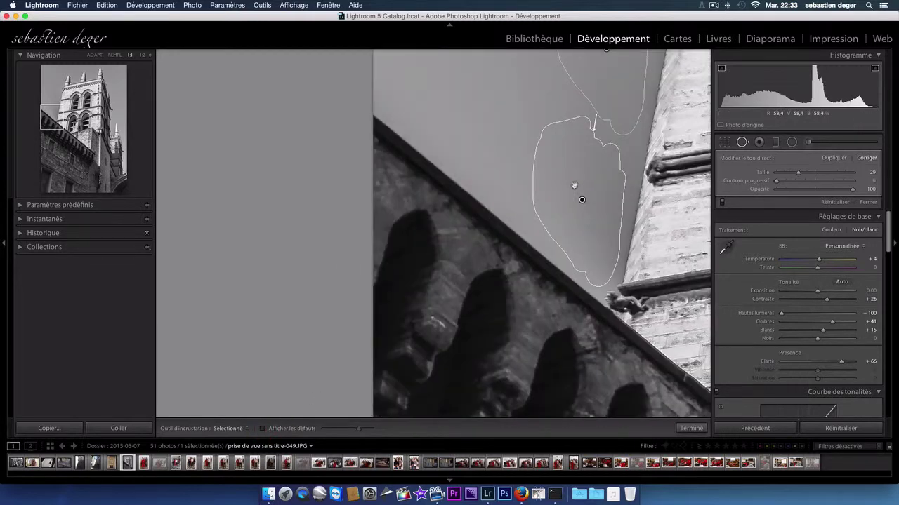
click(741, 142)
click(535, 214)
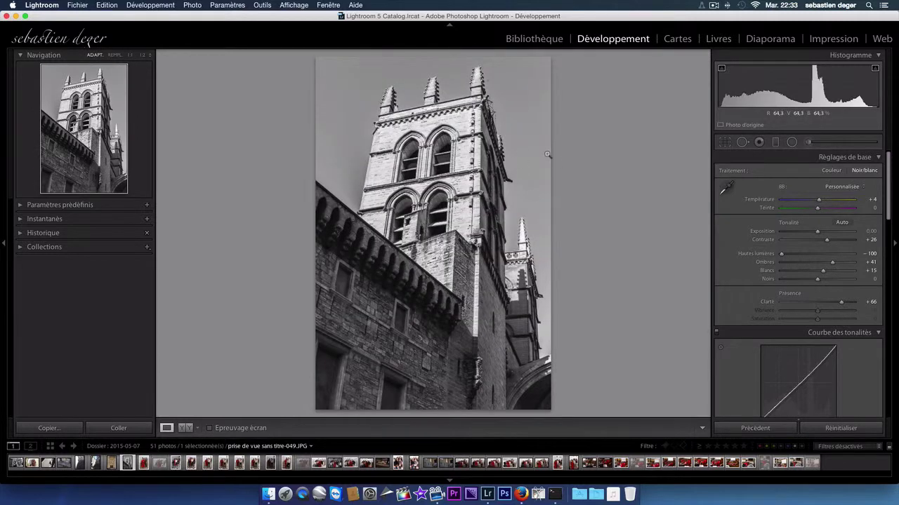
- At 1:1 on the tower top, heal the blemish beside the pinnacle and zoom back to Fit
click(487, 78)
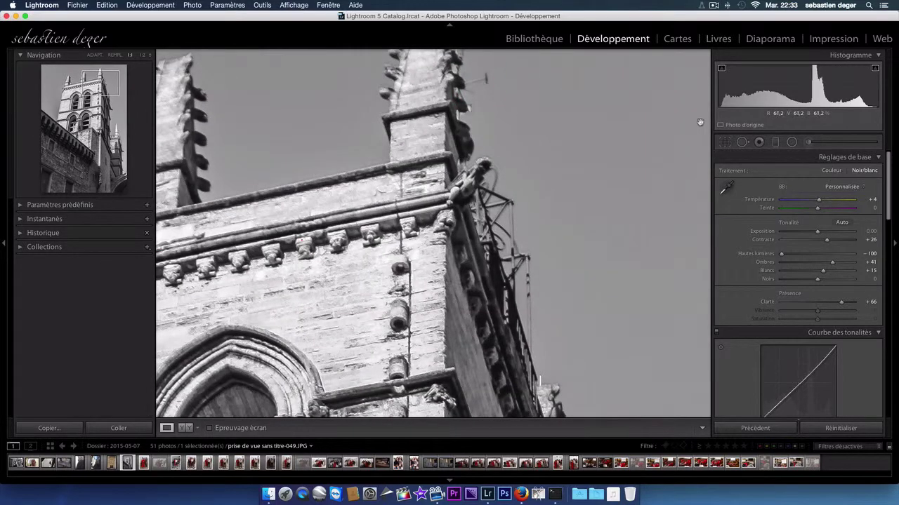
click(742, 142)
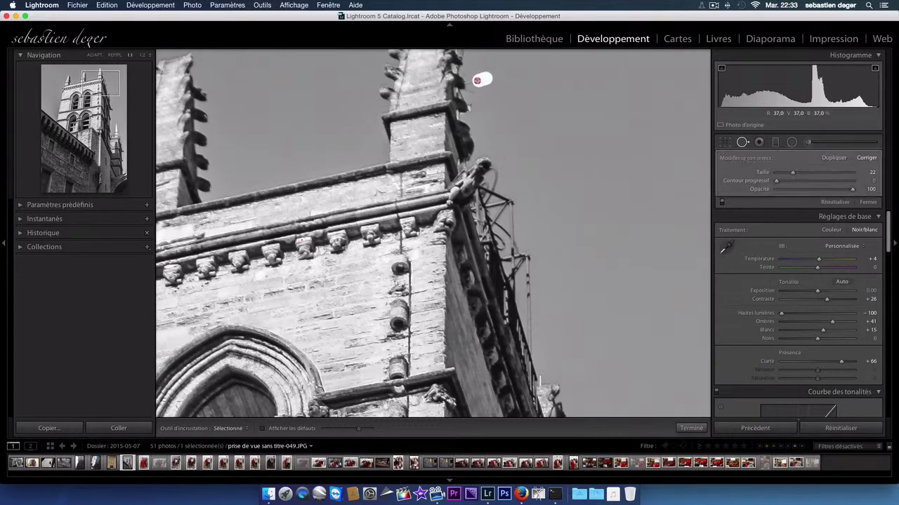
click(477, 80)
click(742, 143)
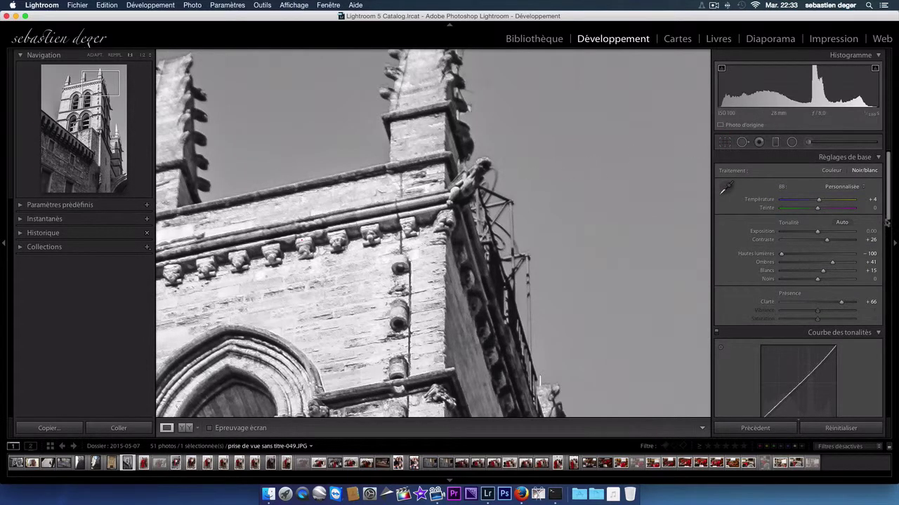
click(571, 182)
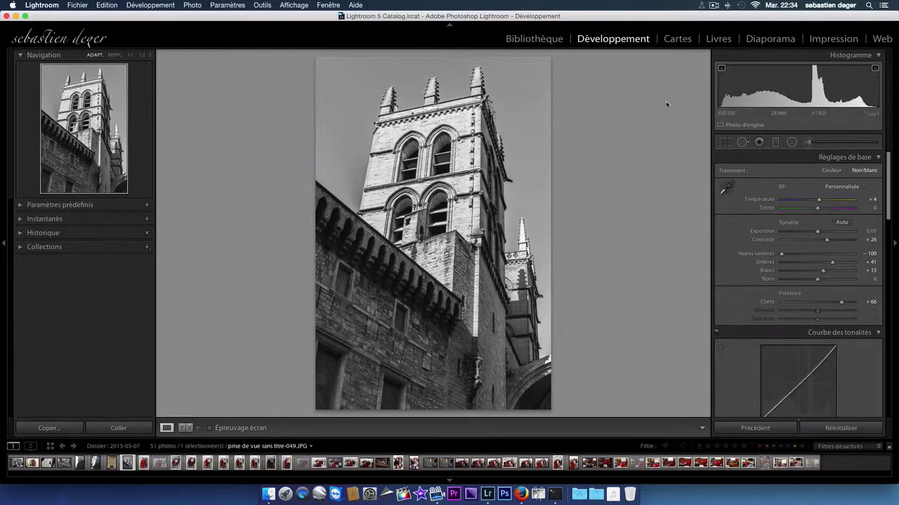
- In Library, open the photo's Export dialog and cancel it without exporting
click(545, 39)
right_click(496, 136)
mouse_move(520, 314)
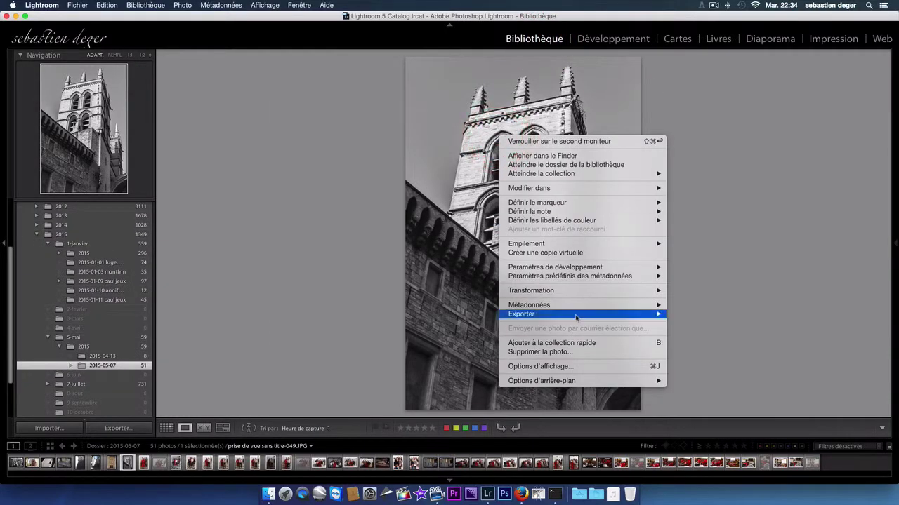
click(686, 314)
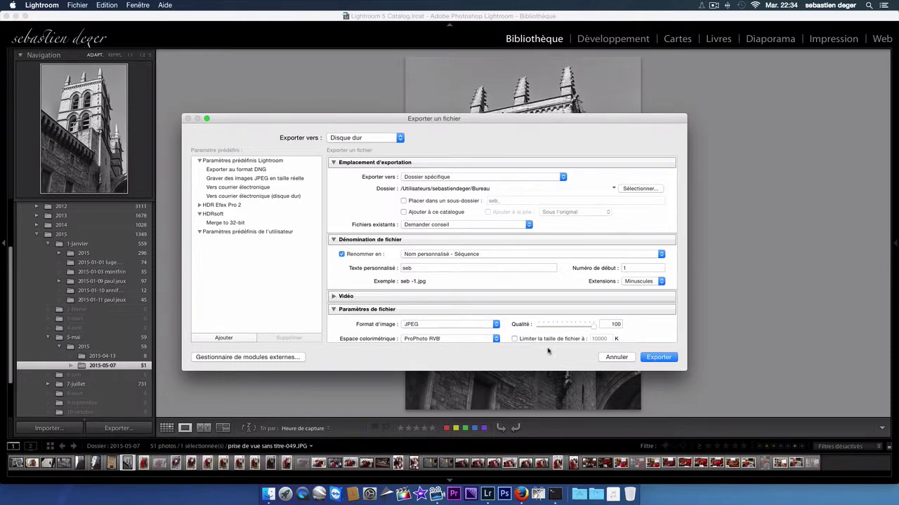
click(616, 357)
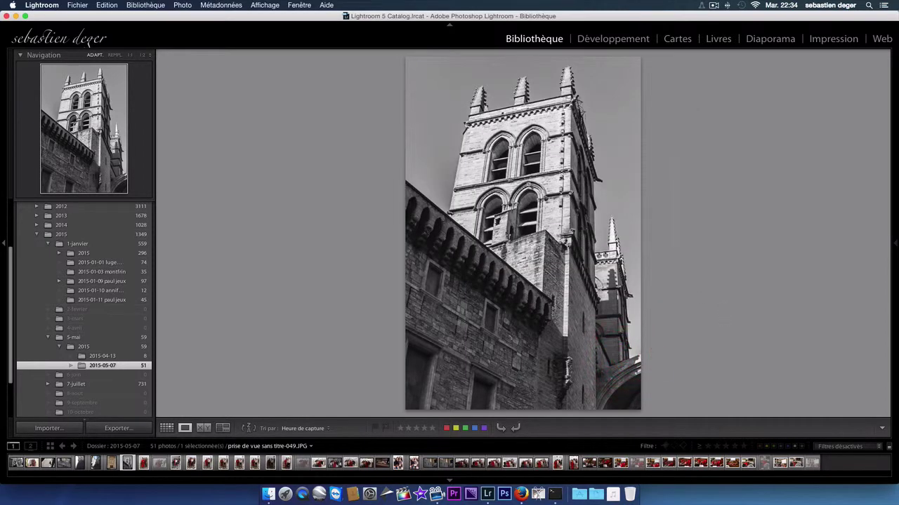
- Edit a copy of the photo with Lightroom adjustments in Silver Efex Pro 2
right_click(529, 184)
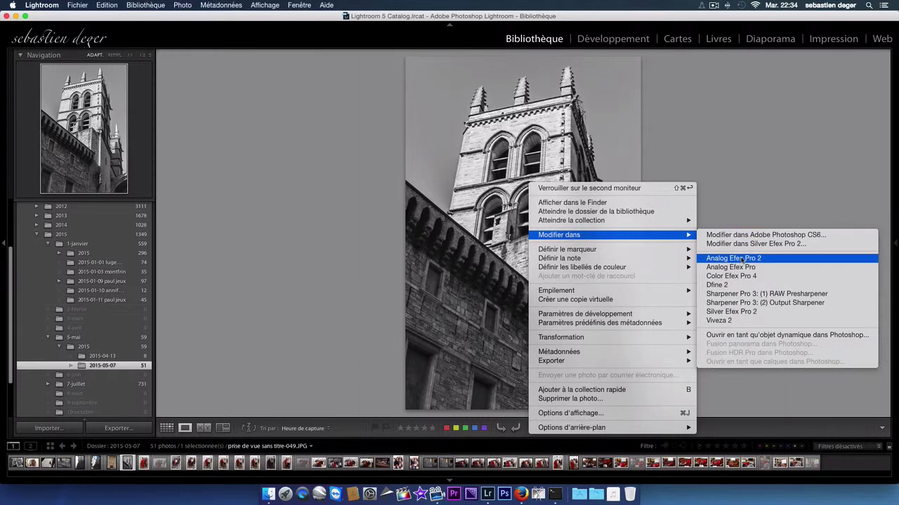
mouse_move(558, 234)
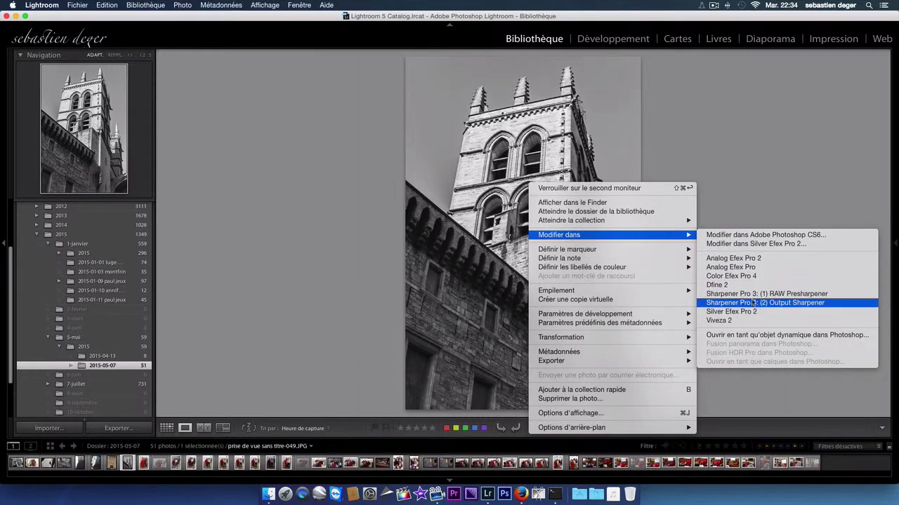
click(726, 312)
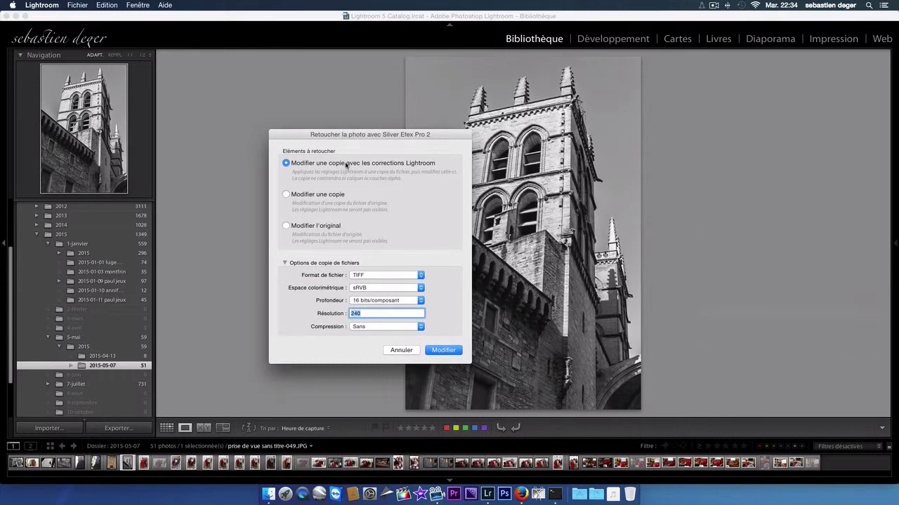
click(440, 353)
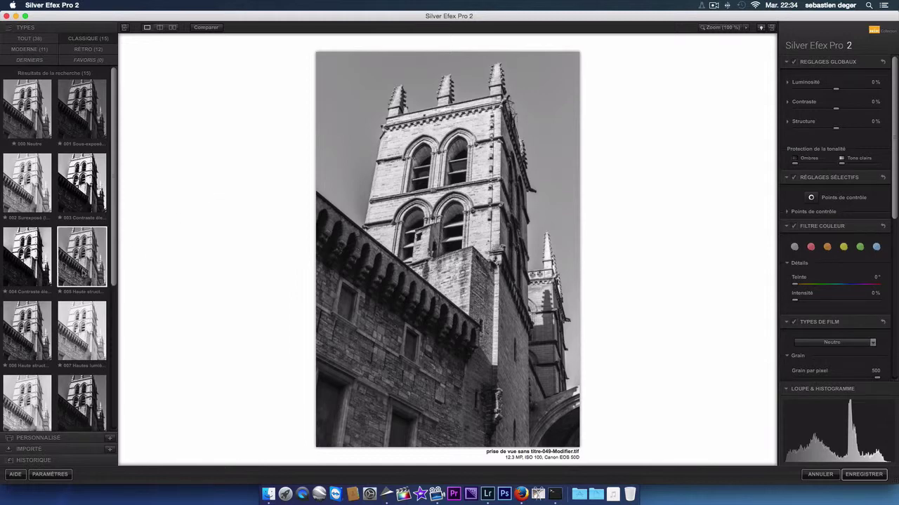
- Try the 006 and 009 presets, then settle on the 005 High Structure preset
click(35, 321)
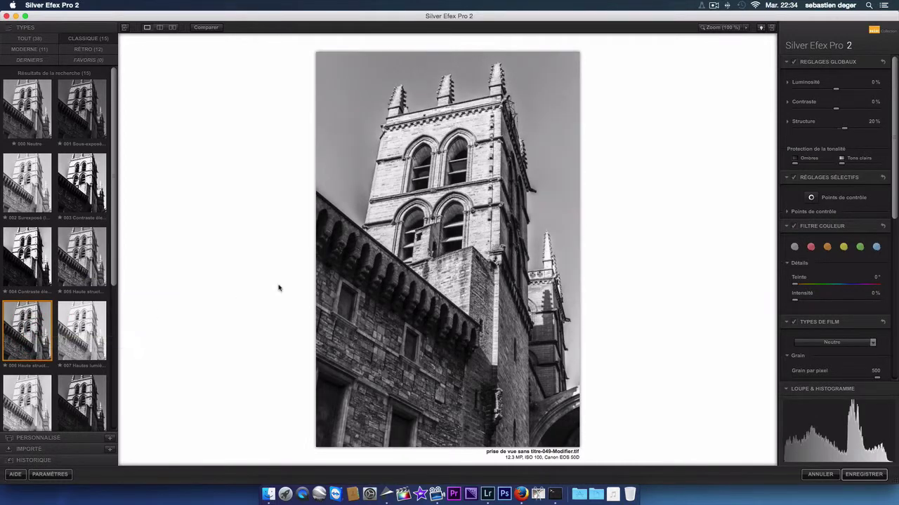
click(84, 271)
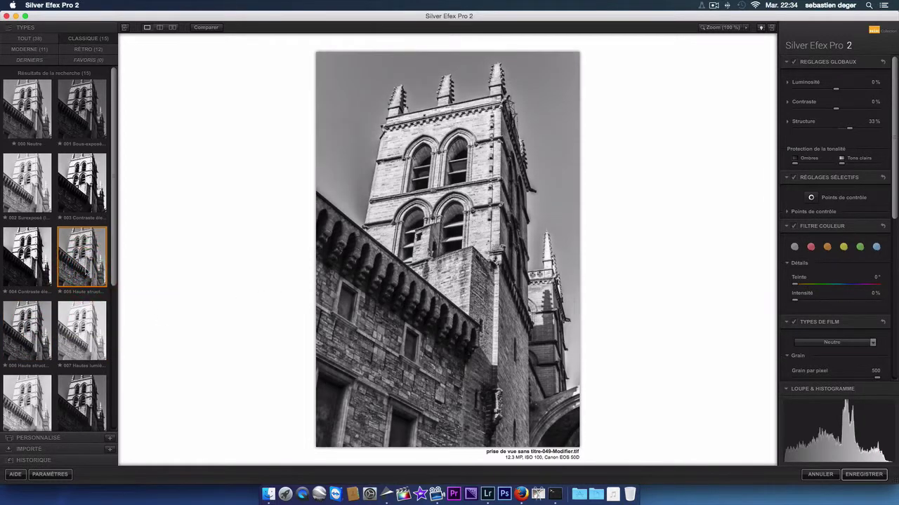
scroll(102, 260, down, 1)
scroll(102, 260, down, 3)
scroll(104, 256, down, 2)
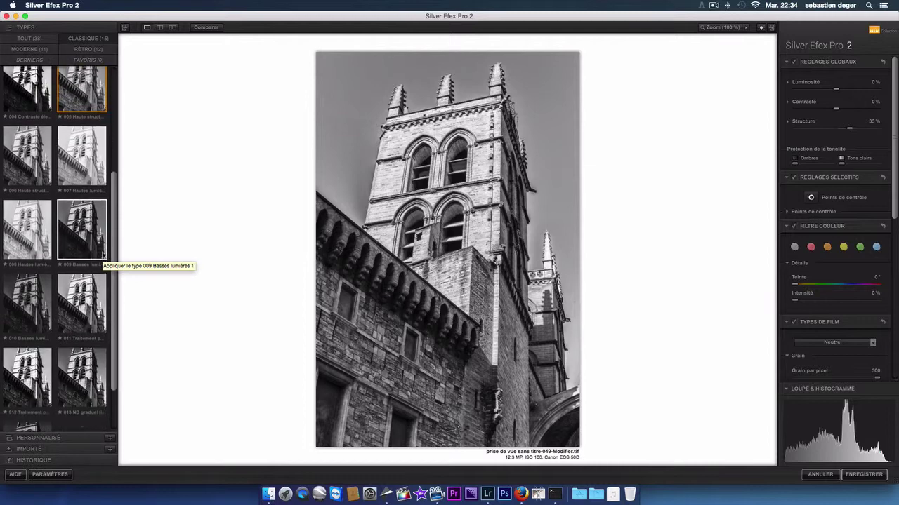
scroll(104, 257, down, 1)
click(30, 159)
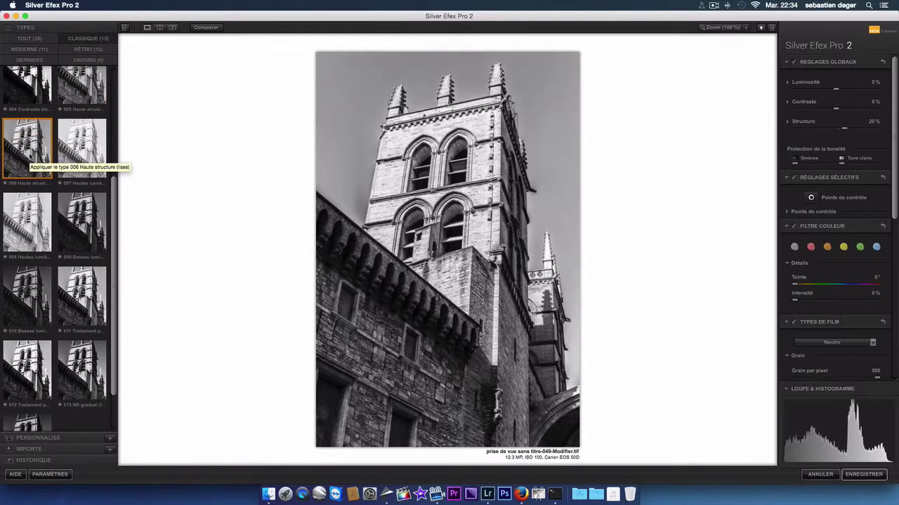
click(77, 223)
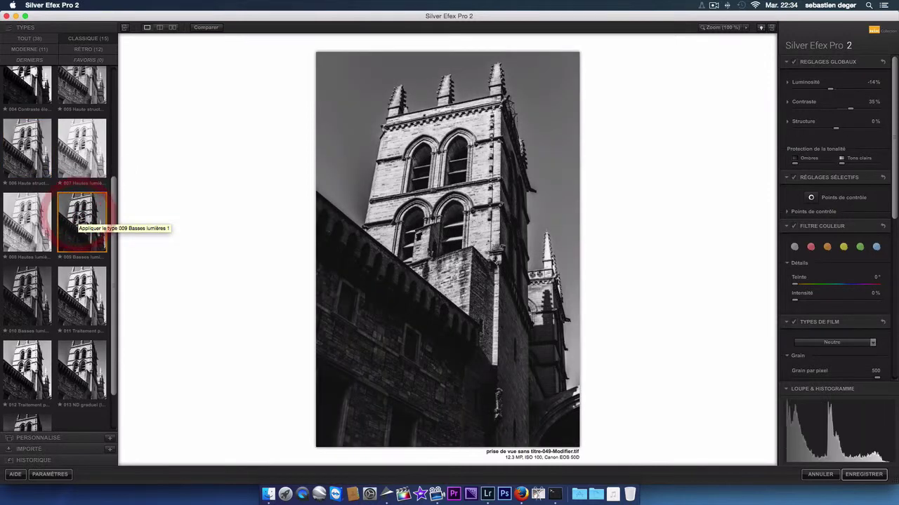
click(83, 94)
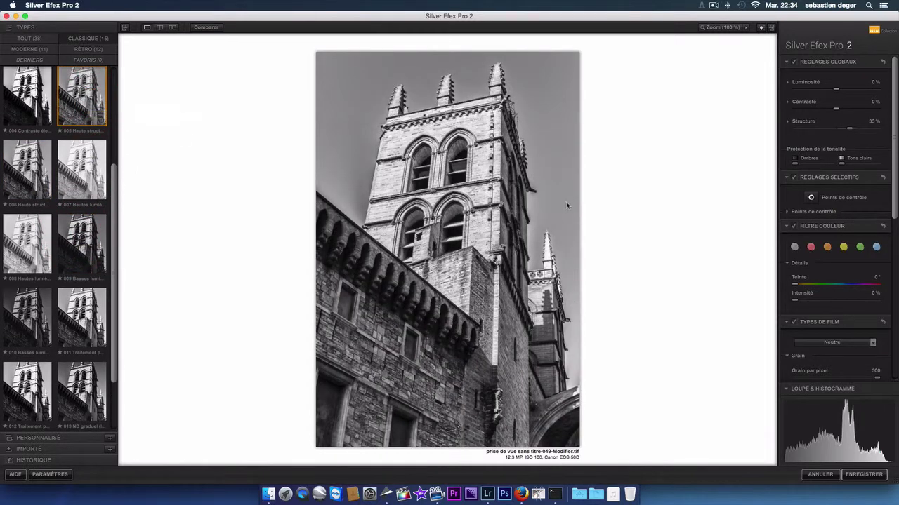
- Set Structure to 11%, choose Ilford FP4 Plus 125 film, and adjust shadow and highlight tonality protection
mouse_move(849, 128)
mouse_down()
mouse_move(896, 131)
mouse_move(872, 132)
mouse_up()
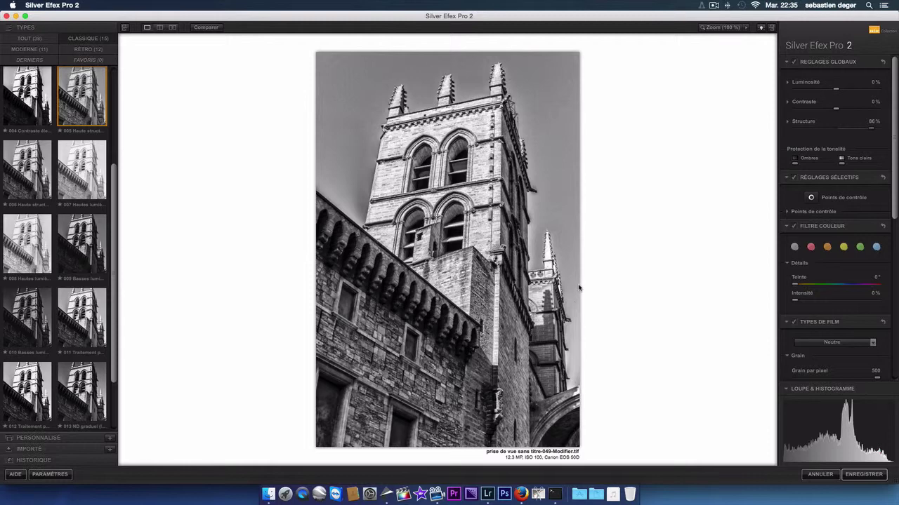
click(873, 341)
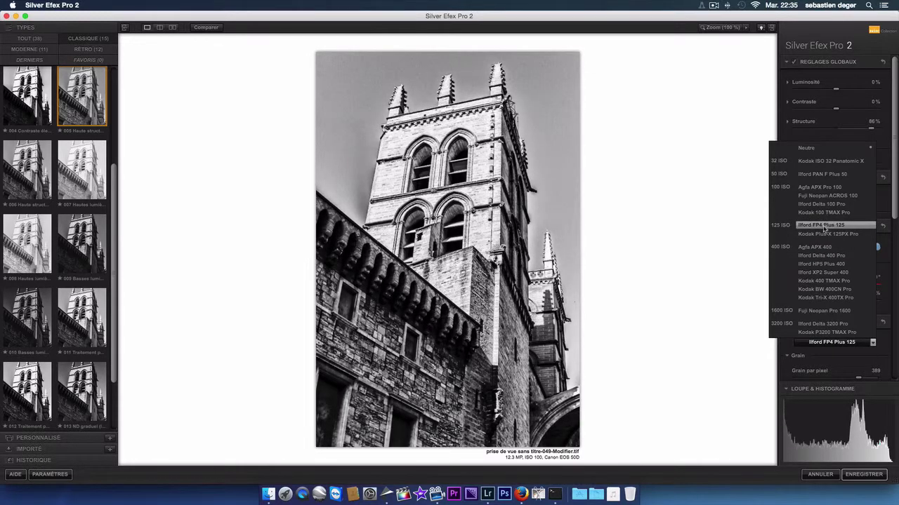
click(825, 226)
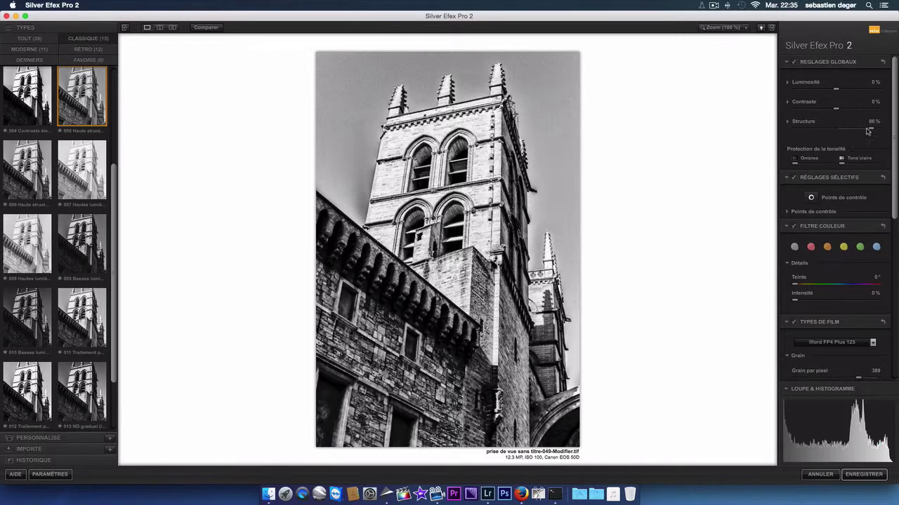
mouse_move(844, 130)
mouse_down()
mouse_move(867, 132)
mouse_move(842, 133)
mouse_up()
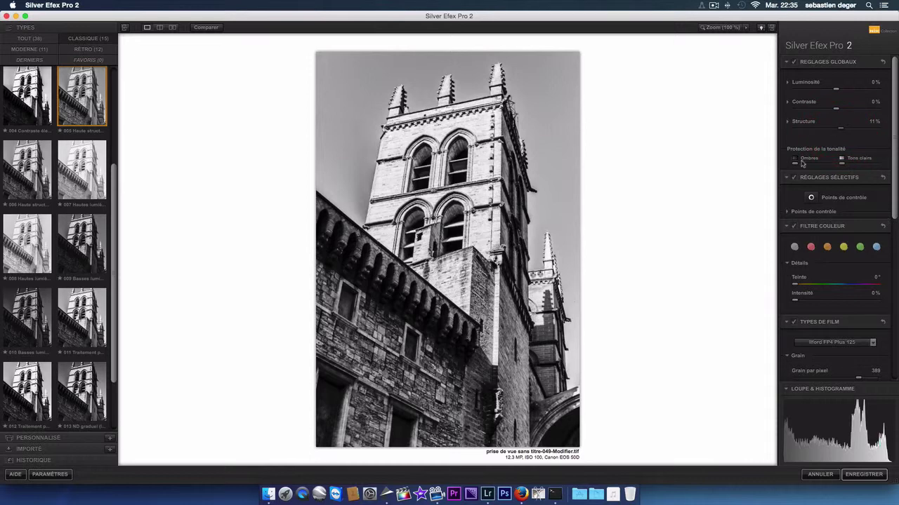
click(838, 161)
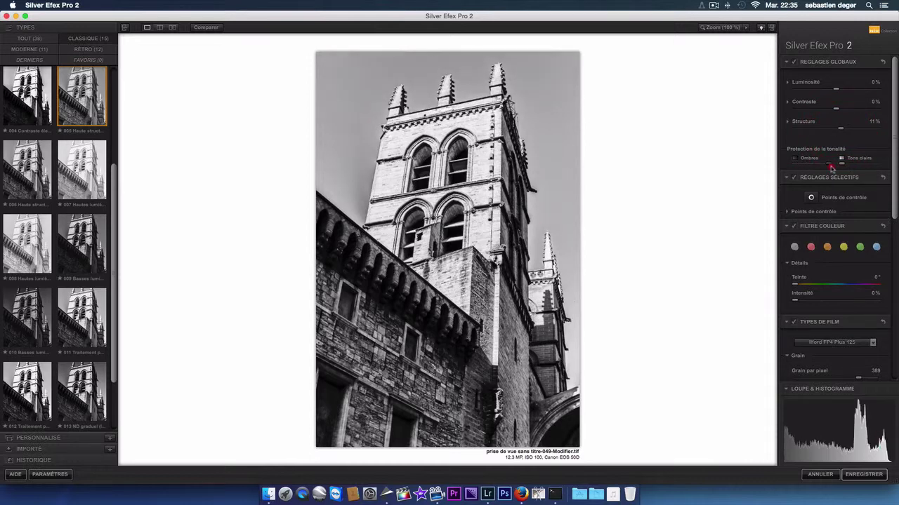
click(762, 168)
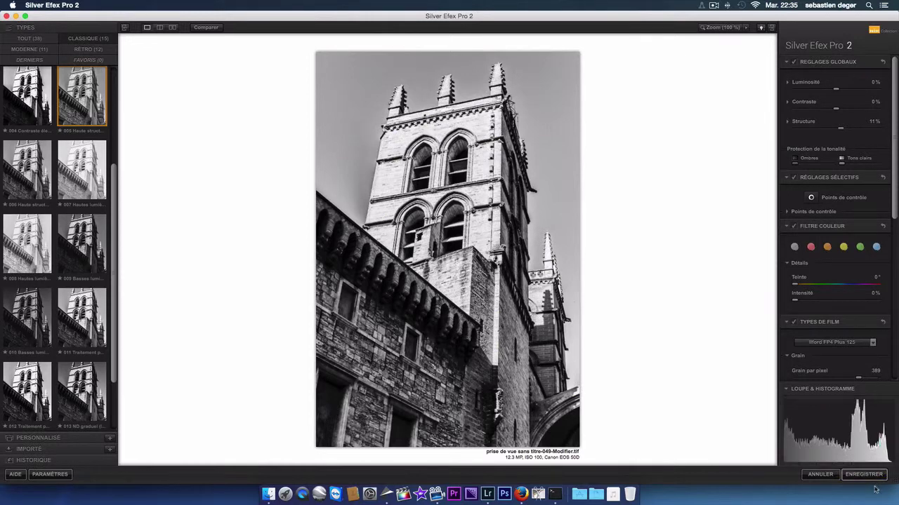
- Save the Silver Efex result back to Lightroom and open Export for the new TIFF copy
click(865, 475)
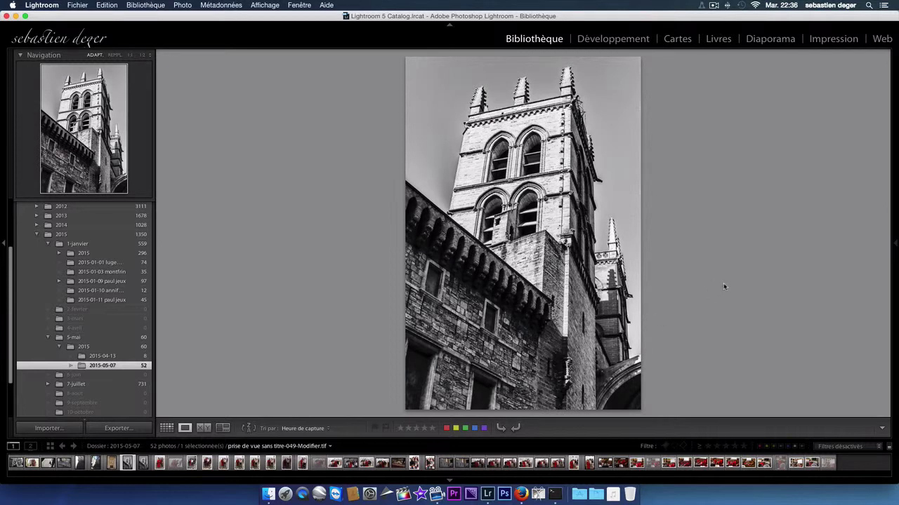
right_click(542, 161)
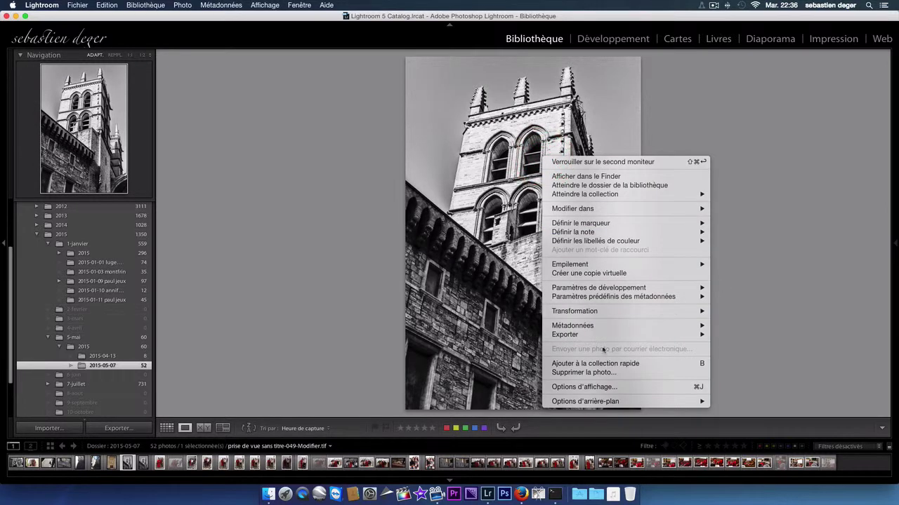
mouse_move(565, 335)
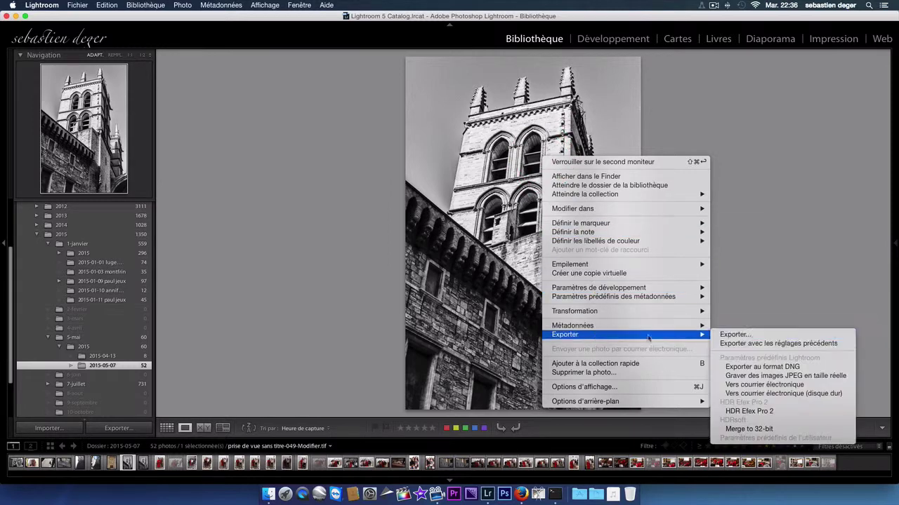
click(747, 335)
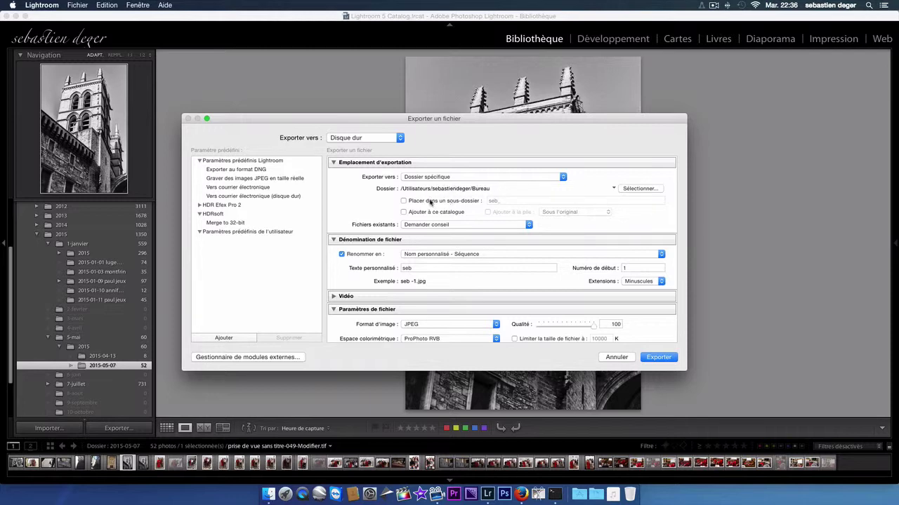
- Set the export custom file name text to 'catedrale' and keep ProPhoto RGB colour space
double_click(404, 267)
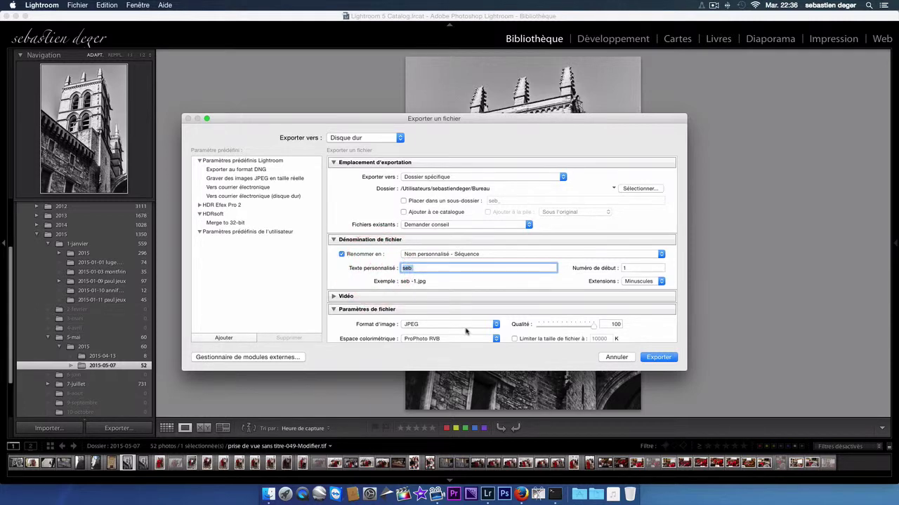
text(cate)
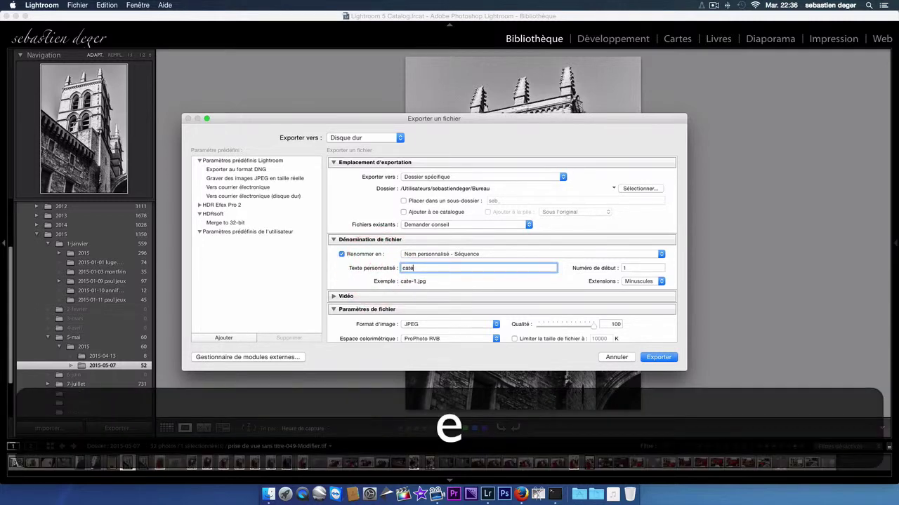
text(drale)
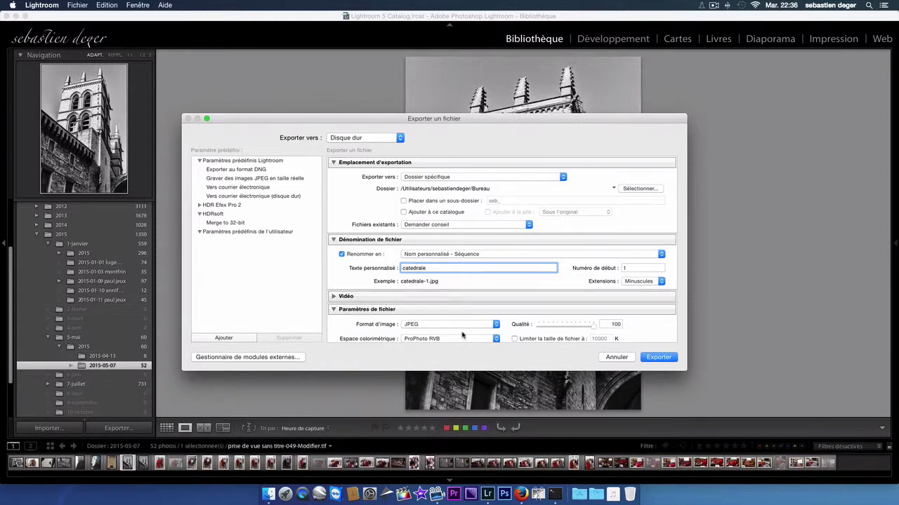
scroll(630, 328, down, 3)
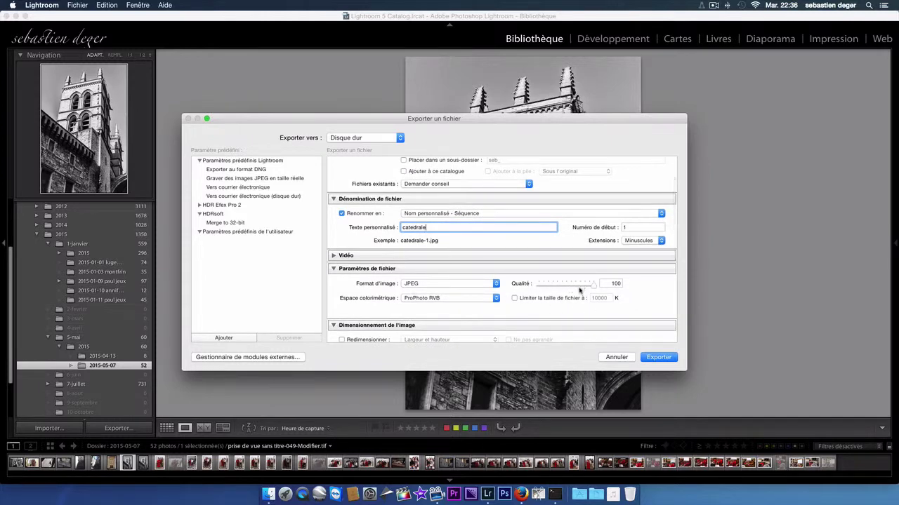
click(495, 299)
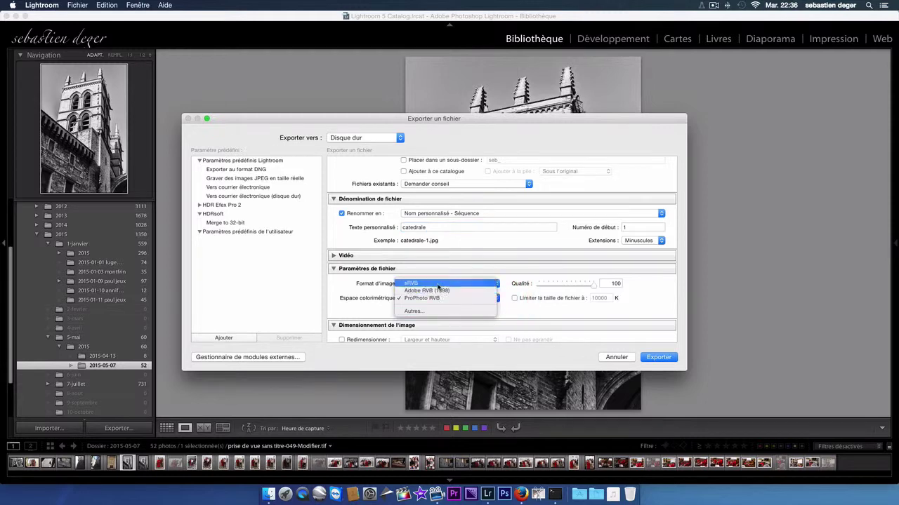
click(476, 297)
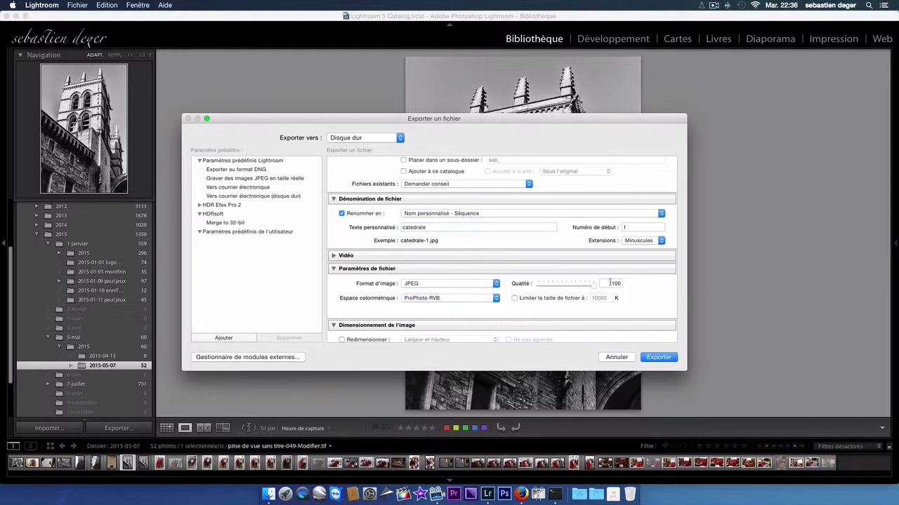
- Collapse the sizing, sharpening, metadata, watermark and post-processing sections, then export the JPEG
scroll(622, 313, down, 2)
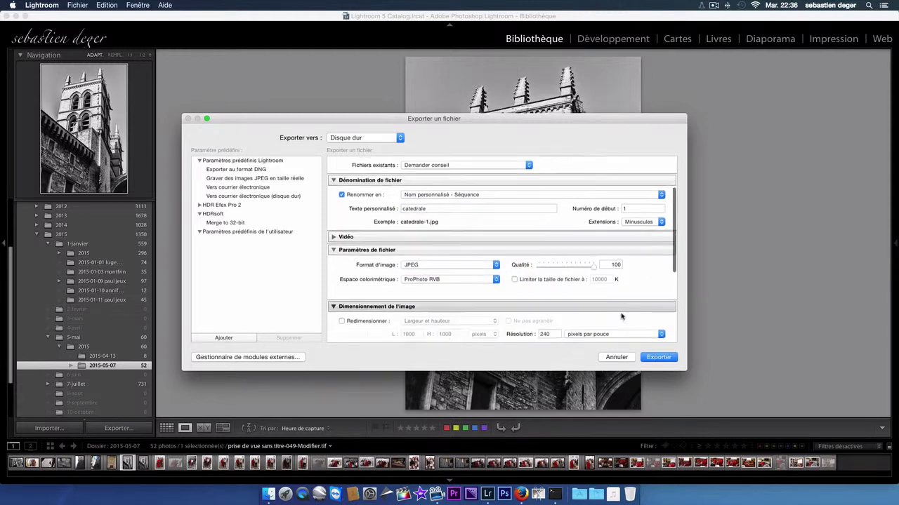
click(334, 292)
scroll(334, 298, down, 1)
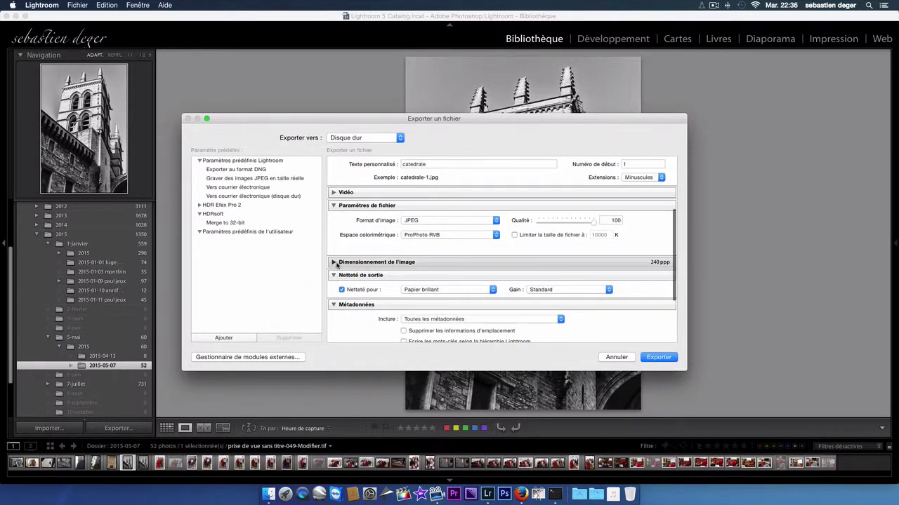
click(333, 275)
click(335, 289)
scroll(337, 294, down, 1)
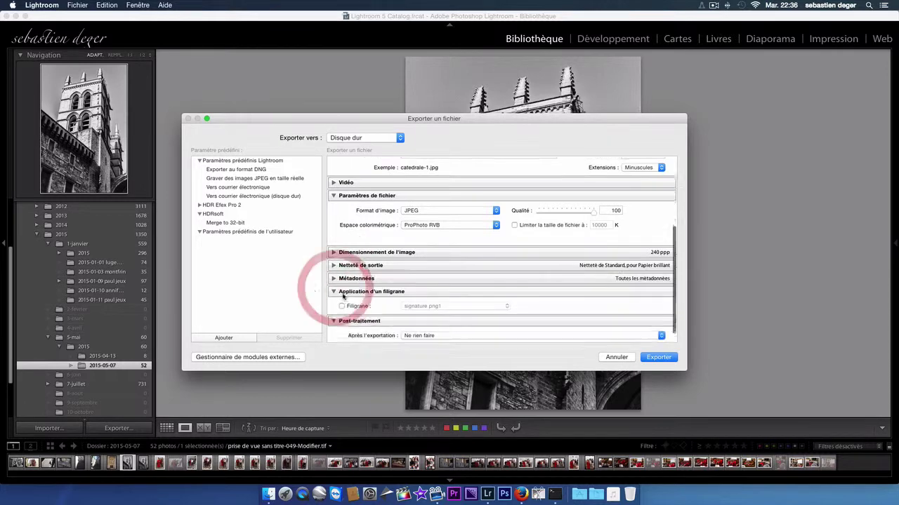
scroll(337, 296, down, 1)
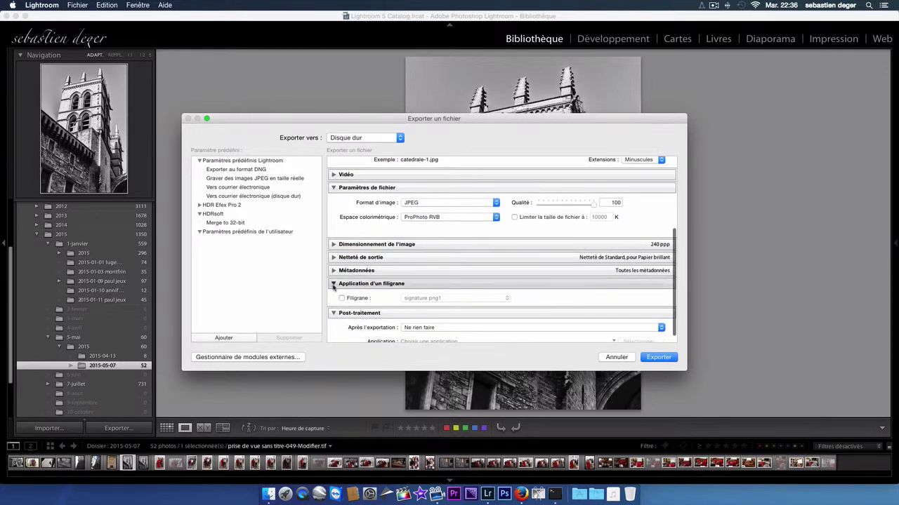
click(334, 284)
click(333, 316)
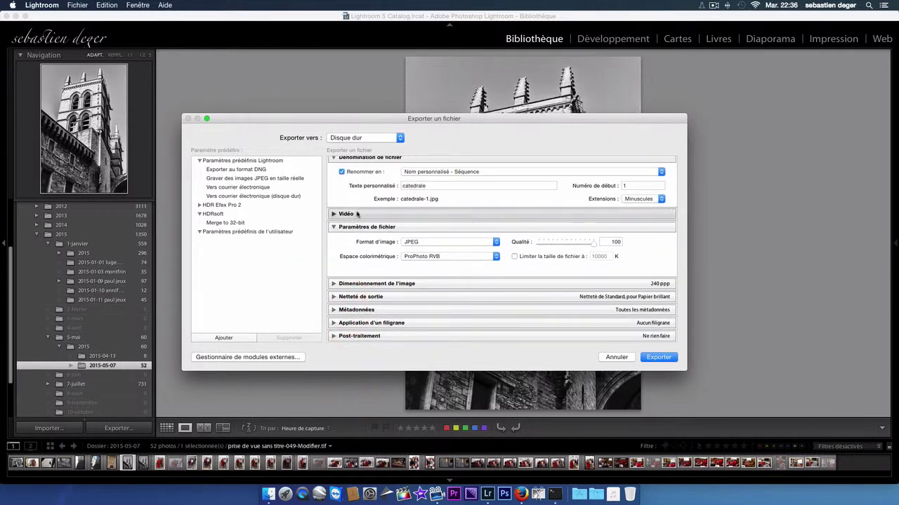
click(656, 357)
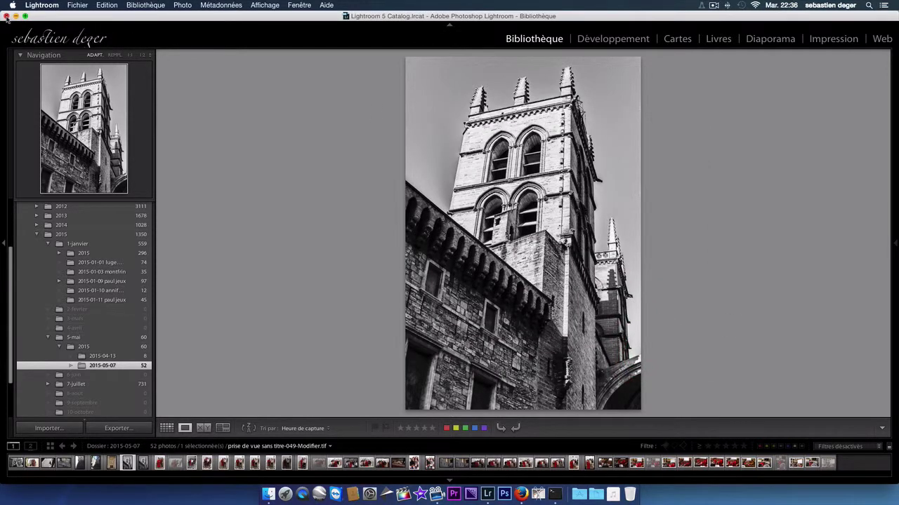
- Quit Lightroom skipping the catalogue backup, then open catedrale-1.jpg from the desktop in Preview
click(7, 16)
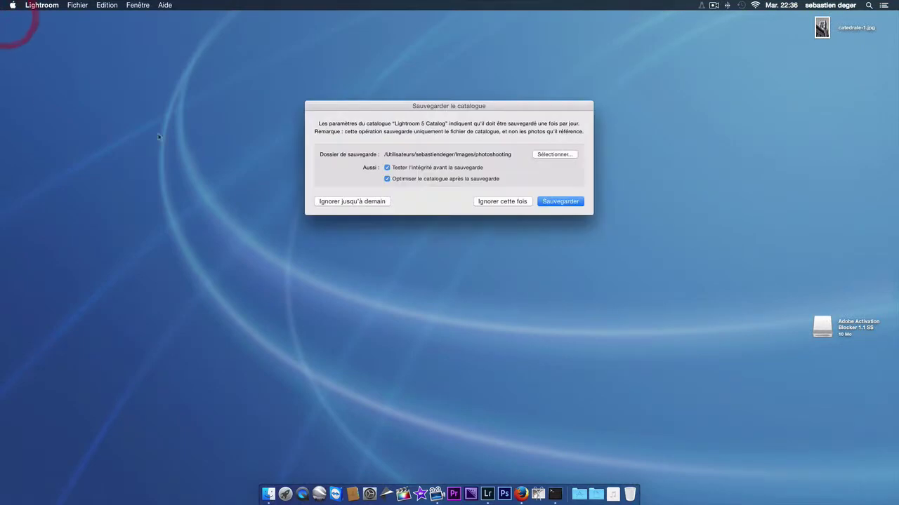
click(514, 202)
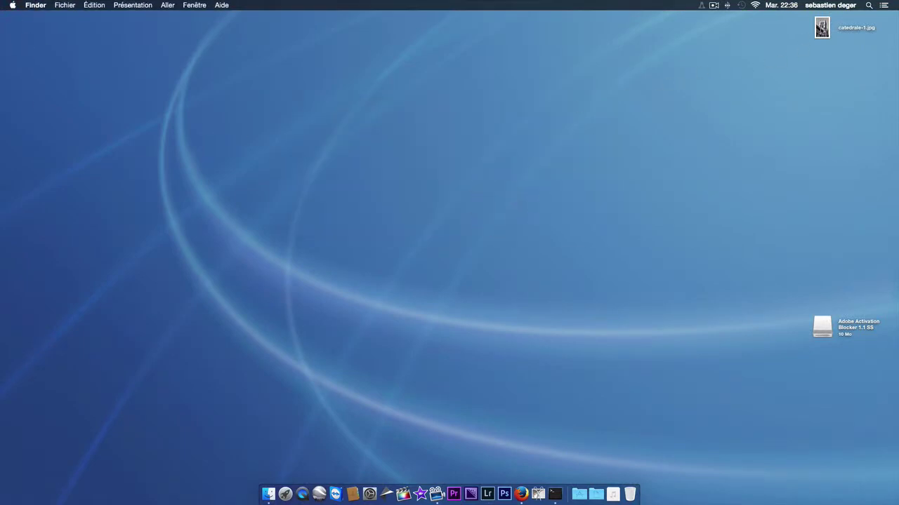
drag(822, 28, 394, 162)
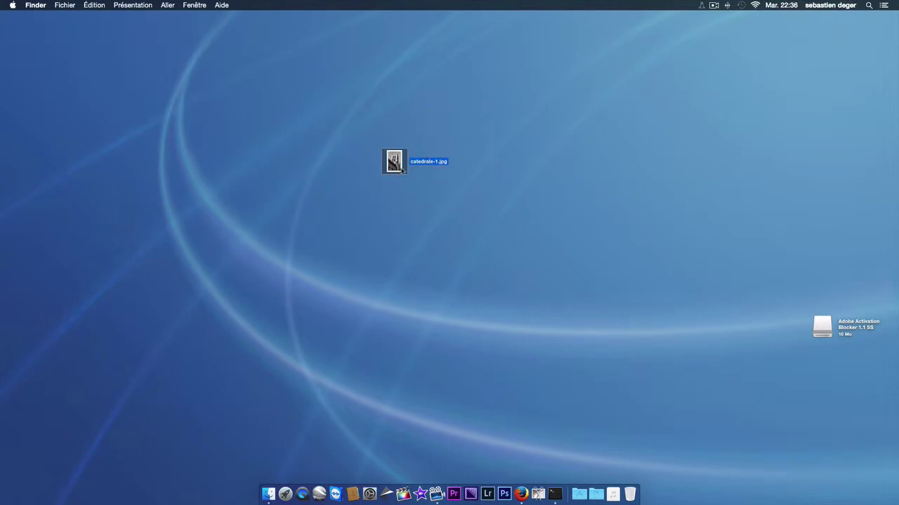
double_click(395, 162)
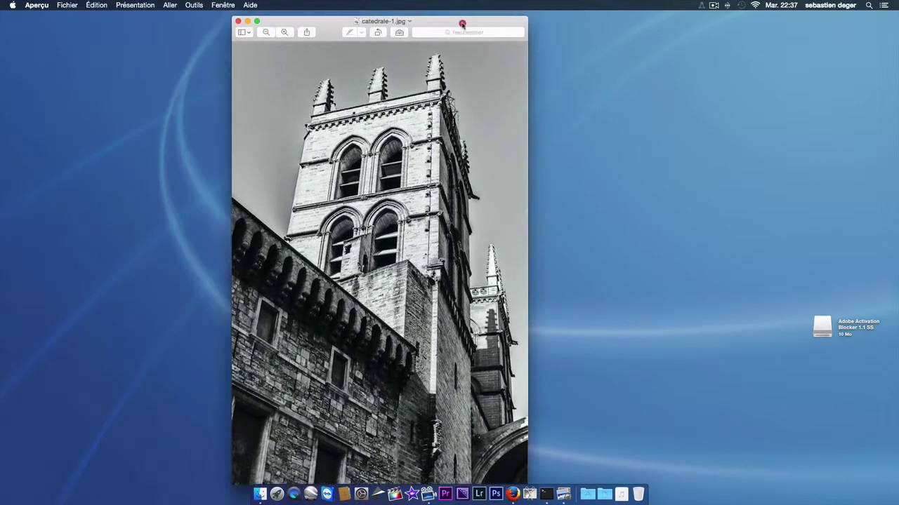
- Centre the Preview window showing the black-and-white catedrale-1.jpg, then switch back to Lightroom
drag(189, 18, 431, 16)
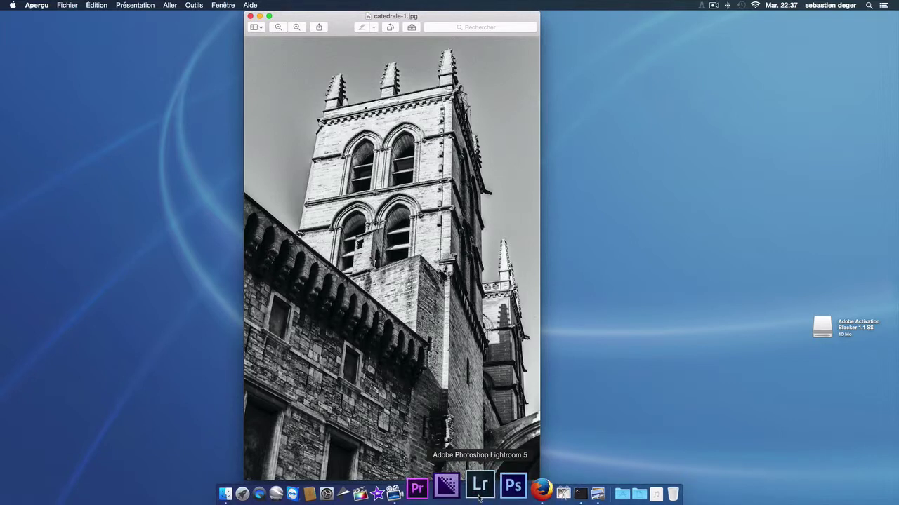
click(479, 492)
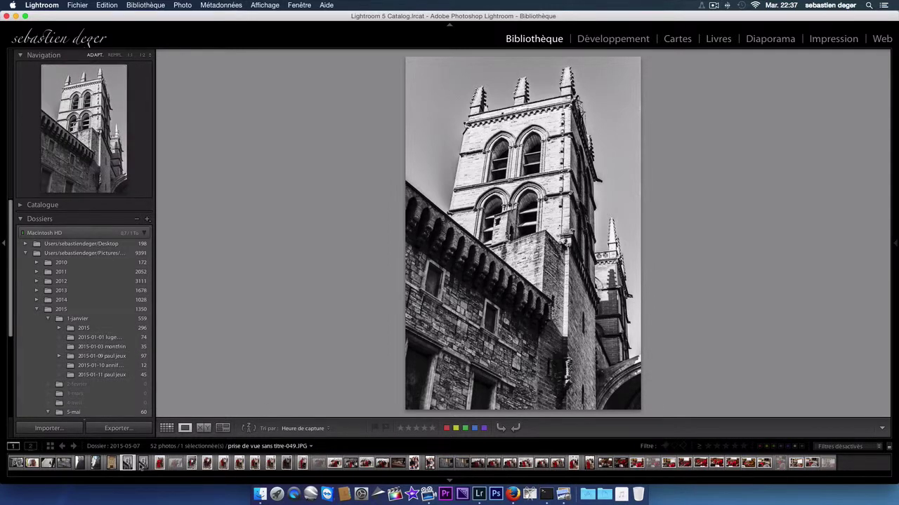
- Reset all Develop settings on 049.JPG to restore its colour original, then return to the Library
click(143, 465)
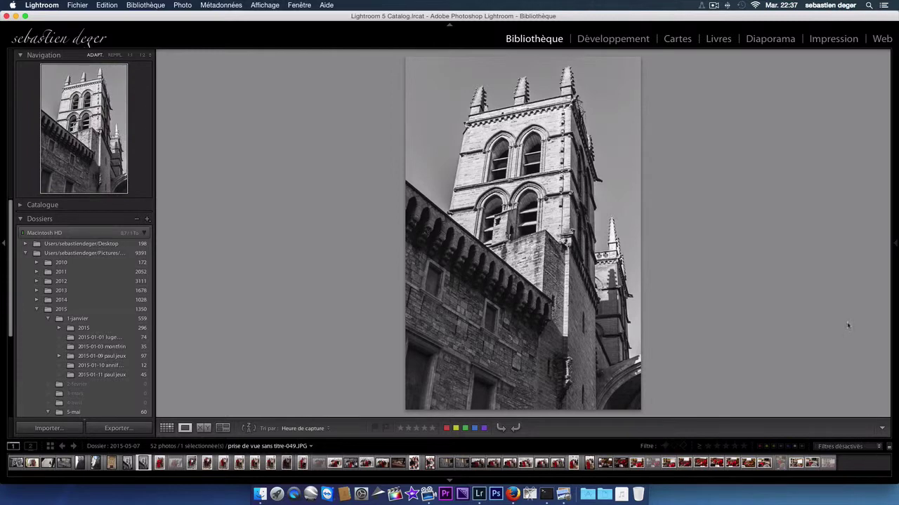
click(612, 39)
click(603, 39)
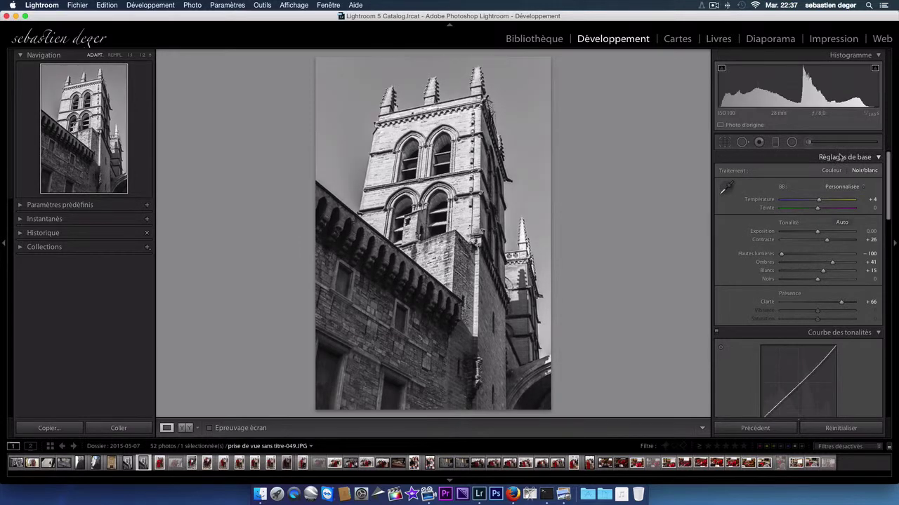
scroll(839, 156, down, 10)
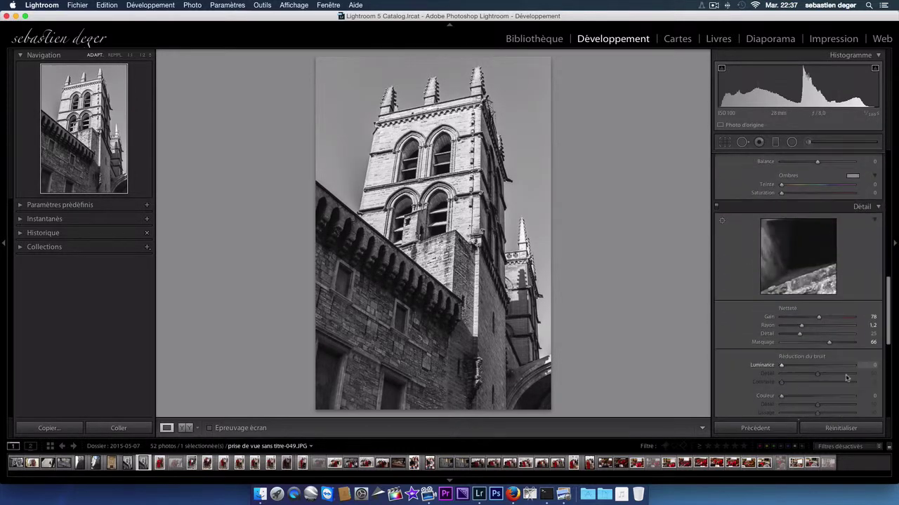
click(853, 429)
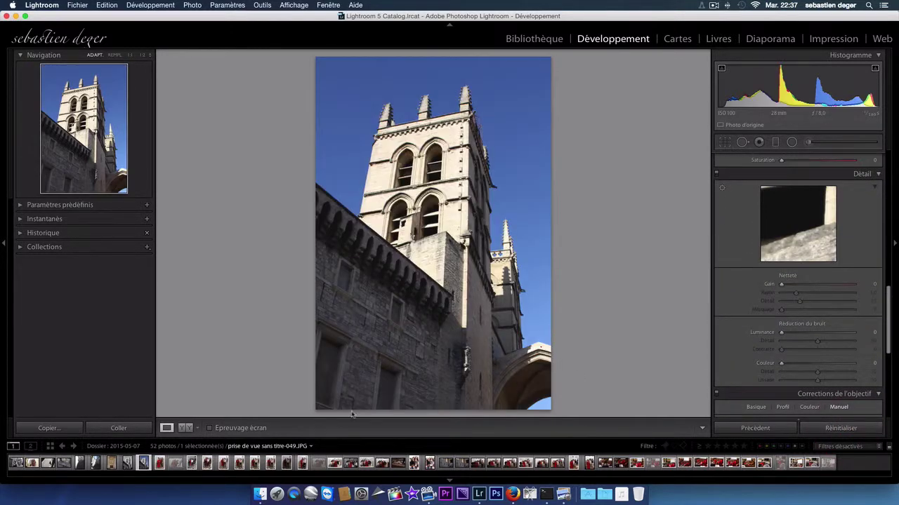
click(198, 428)
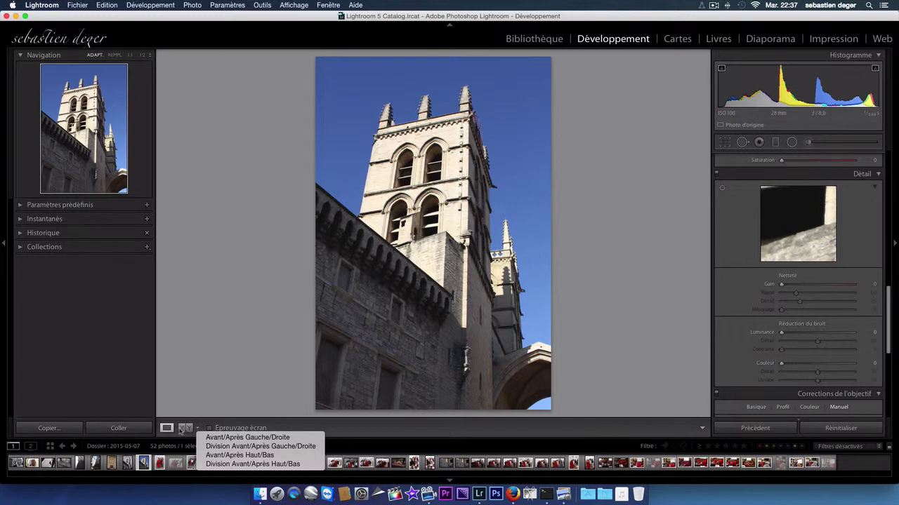
click(231, 385)
click(525, 38)
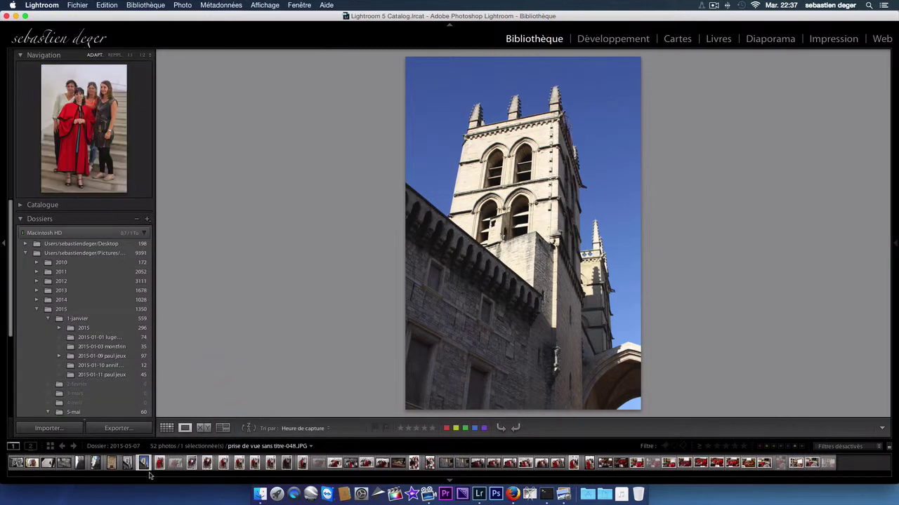
- Compare the -Modifier.tif black-and-white version with the colour 049.JPG, trying Fill and Fit zoom
click(129, 464)
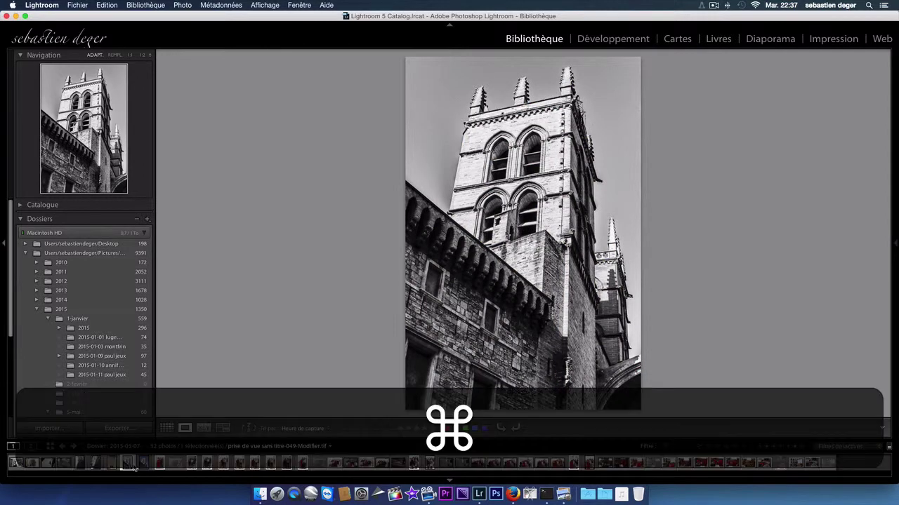
super+click(143, 463)
click(203, 428)
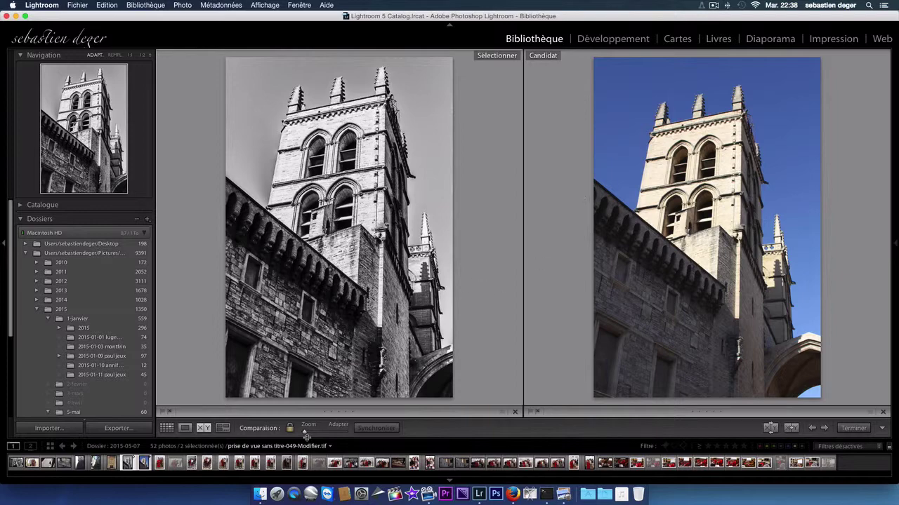
drag(307, 433, 310, 433)
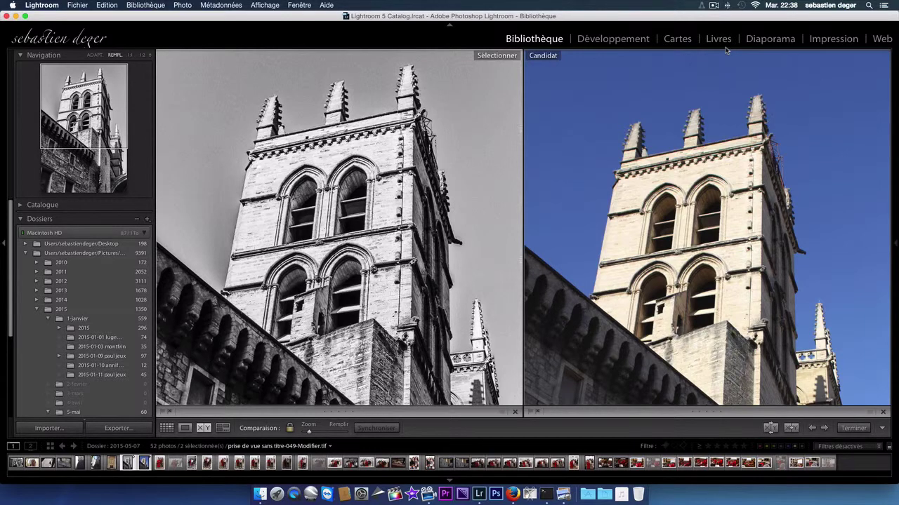
drag(312, 433, 290, 437)
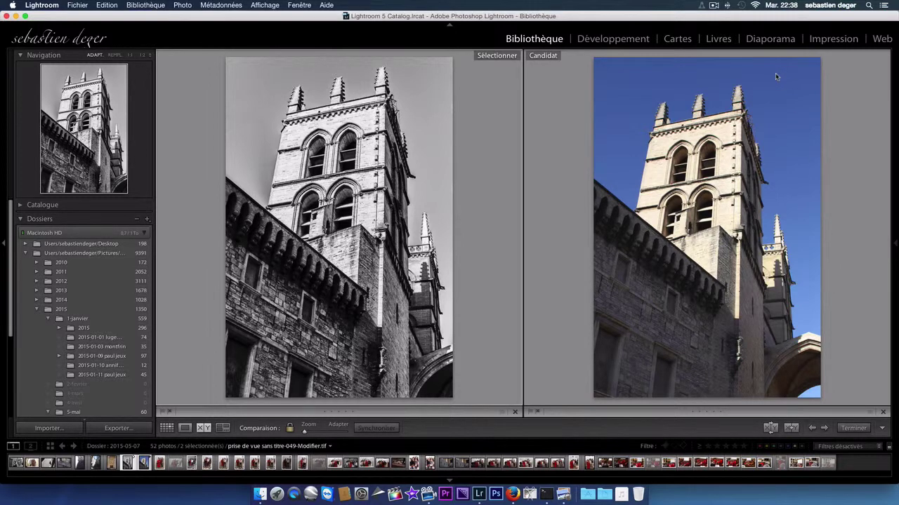
click(714, 6)
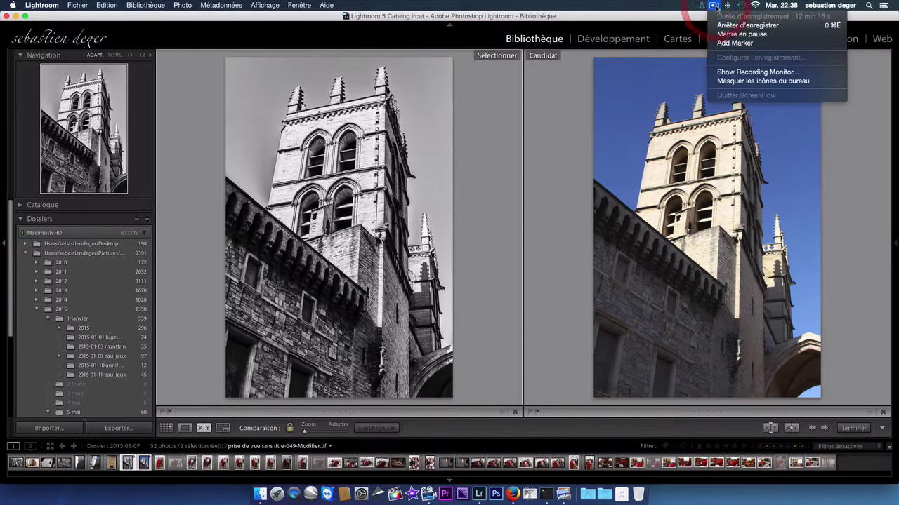